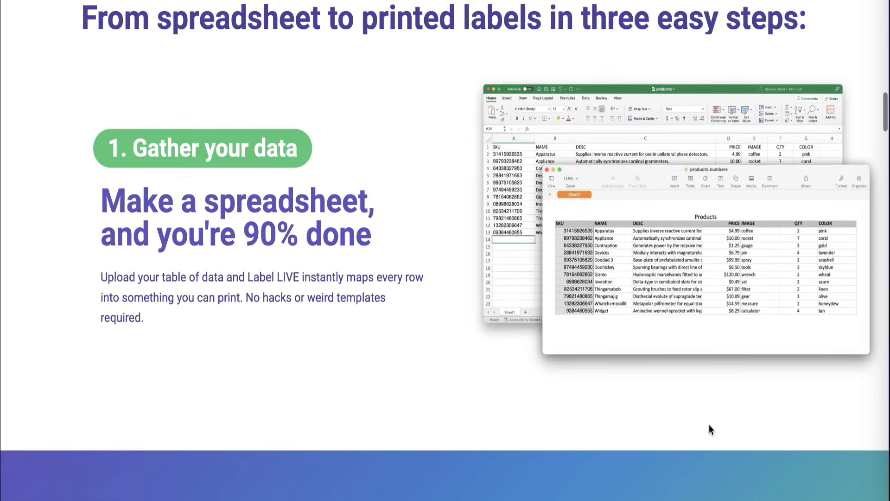
# Scroll the Label LIVE website down to the 'Turn a spreadsheet into individual labels' section.
pyautogui.scroll(-5, 709, 425)
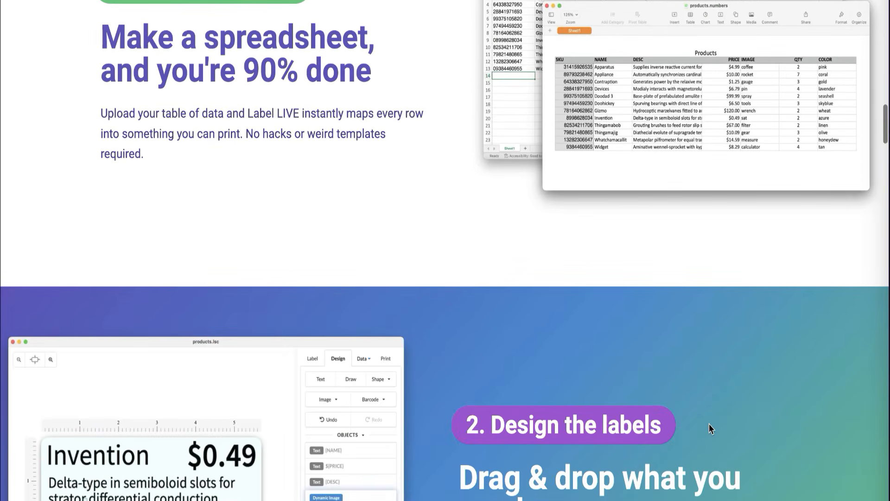
pyautogui.scroll(-5, 708, 424)
pyautogui.scroll(-4, 709, 423)
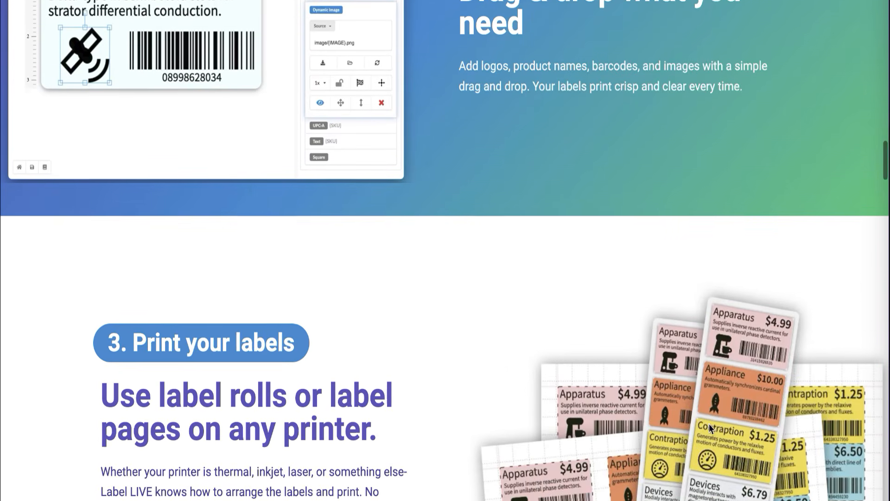
pyautogui.scroll(-2, 708, 424)
pyautogui.scroll(-9, 709, 424)
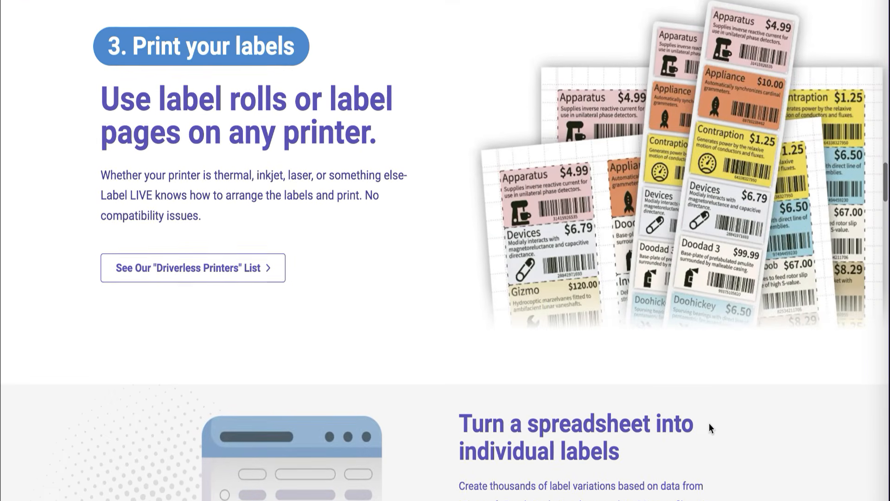
pyautogui.scroll(-3, 709, 423)
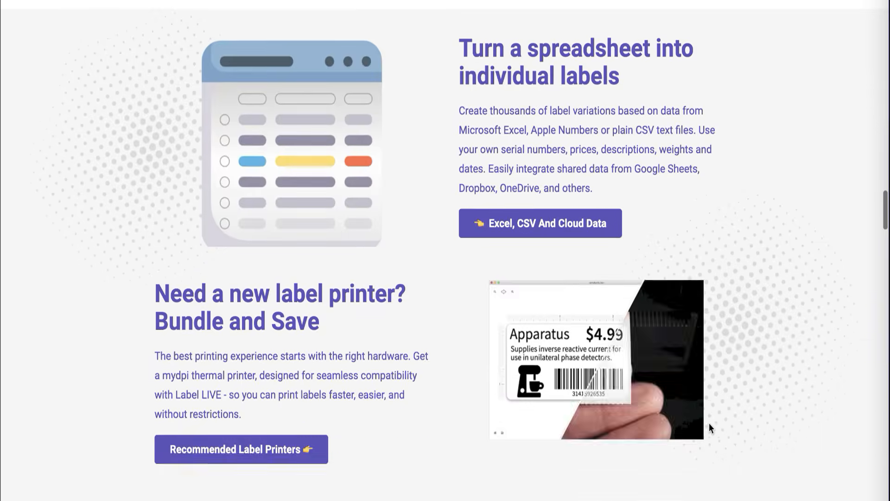
pyautogui.scroll(-7, 709, 423)
pyautogui.scroll(-10, 708, 423)
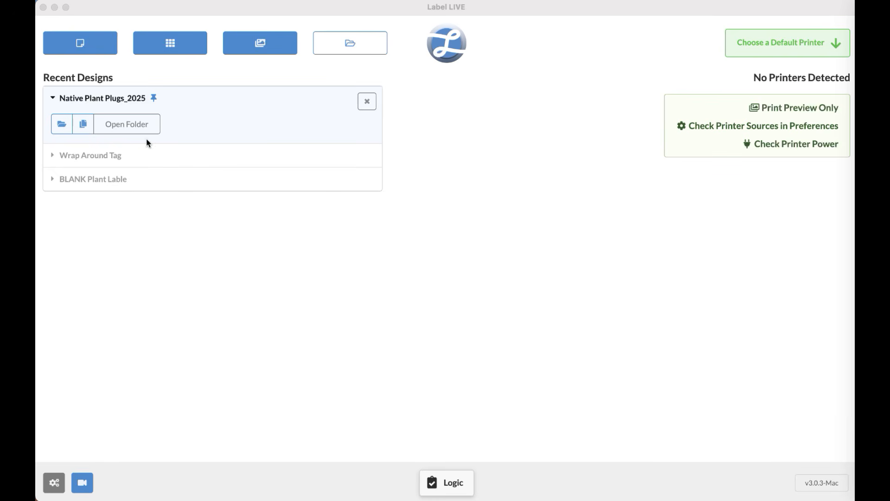
# Open Native Plant Plugs_2025 and bring up the Plant_Tags_2026.csv options on the Data tab.
pyautogui.click(61, 124)
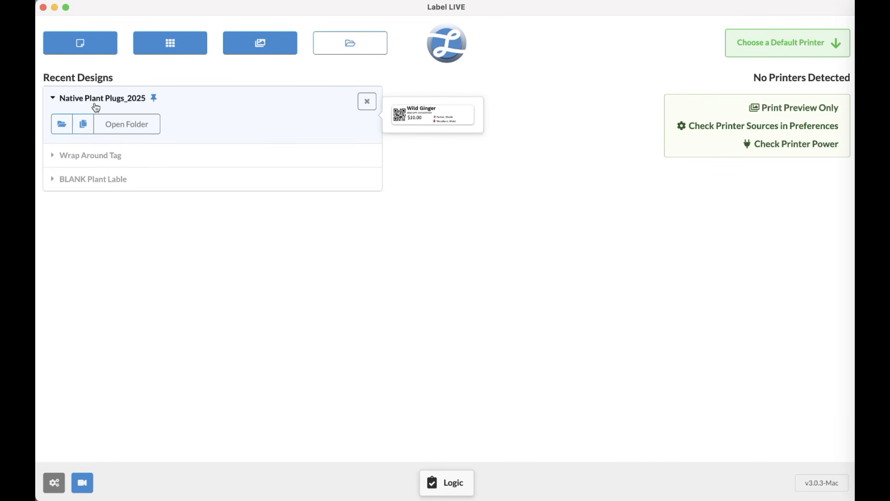
pyautogui.click(62, 124)
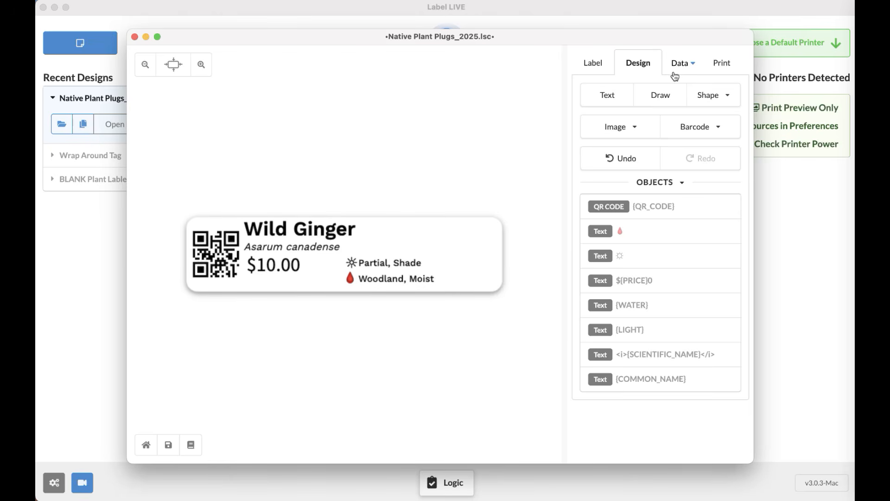
pyautogui.click(691, 70)
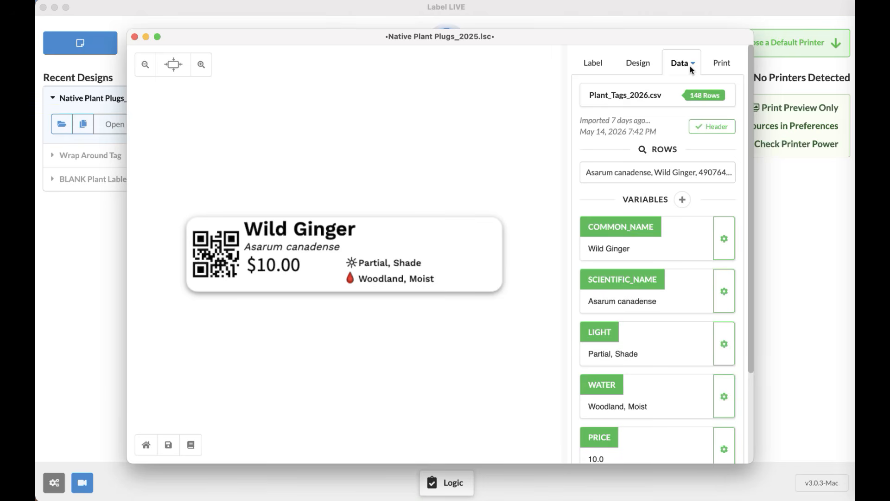
pyautogui.click(672, 107)
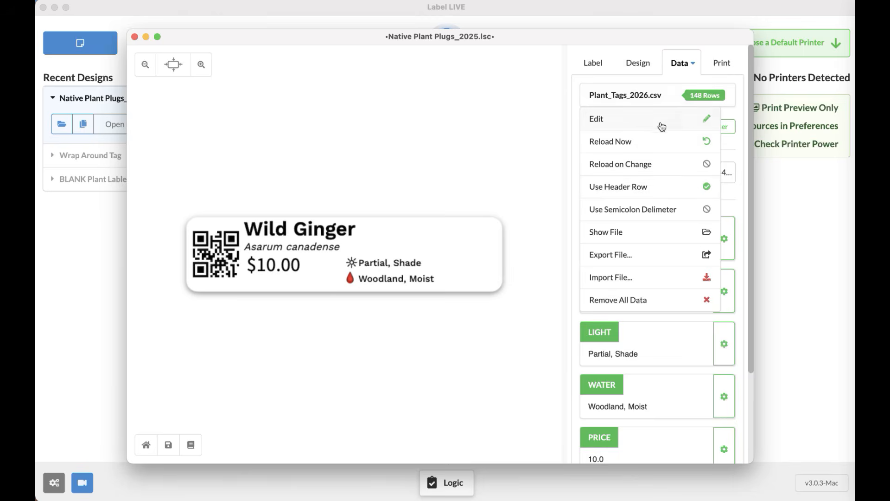
pyautogui.click(661, 123)
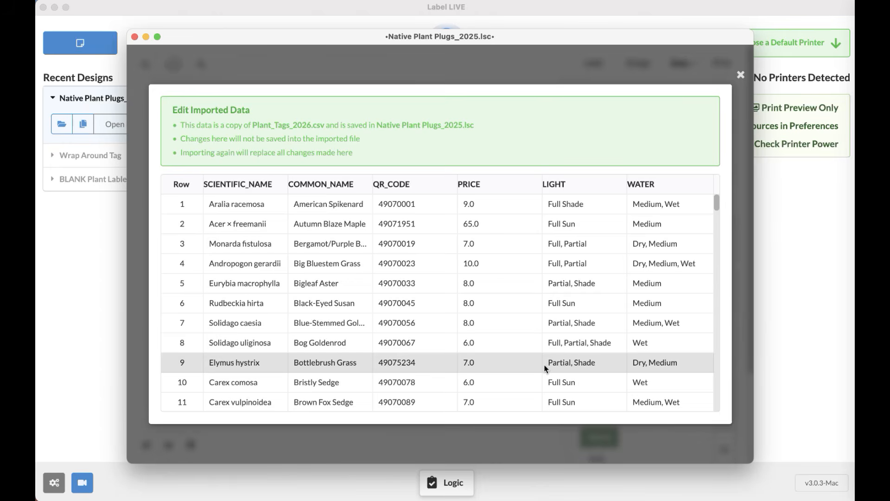
# Scroll through the imported plant data table, then close it to return to the Wild Ginger label.
pyautogui.scroll(-4, 431, 284)
pyautogui.scroll(-20, 432, 284)
pyautogui.scroll(-3, 432, 284)
pyautogui.scroll(20, 433, 284)
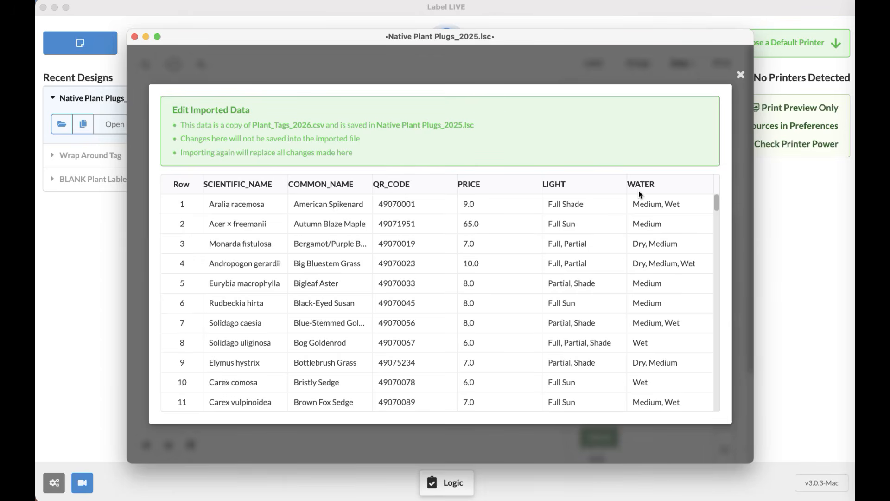
pyautogui.click(741, 75)
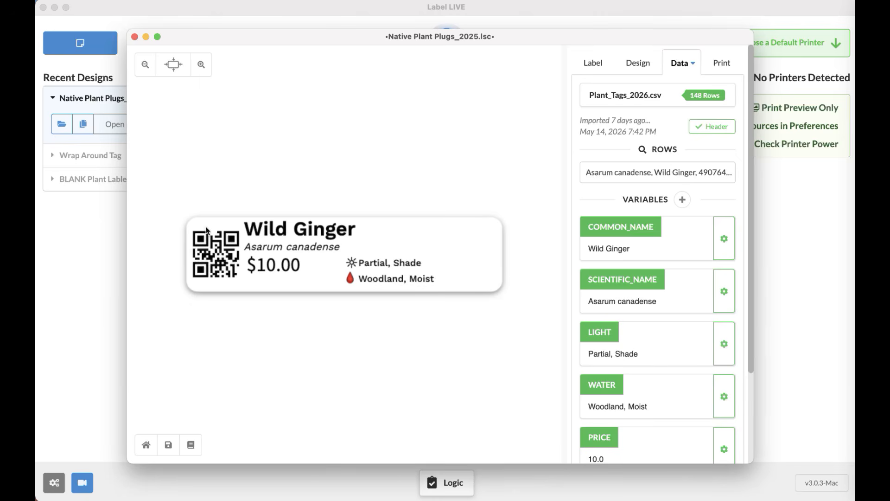
pyautogui.scroll(-5, 664, 272)
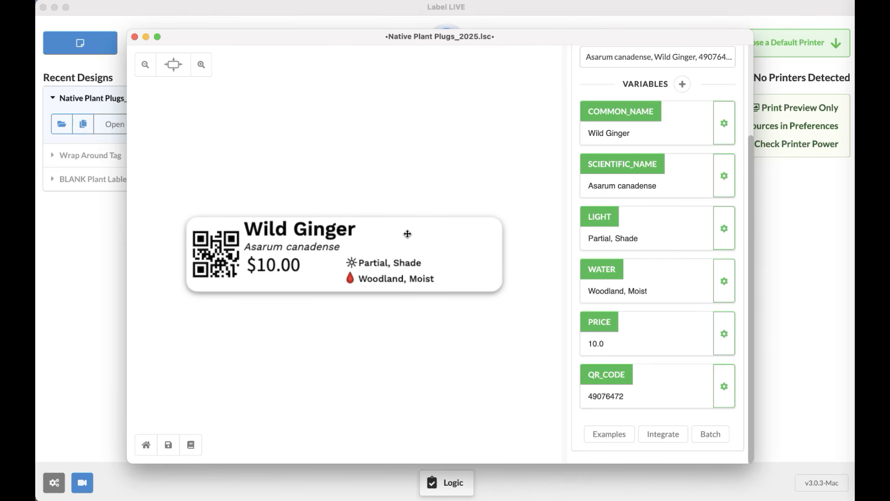
pyautogui.scroll(5, 646, 313)
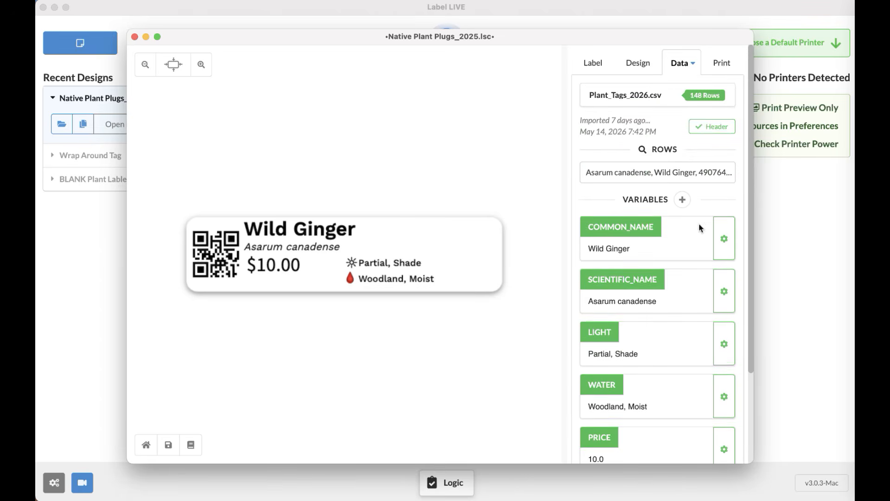
pyautogui.click(683, 200)
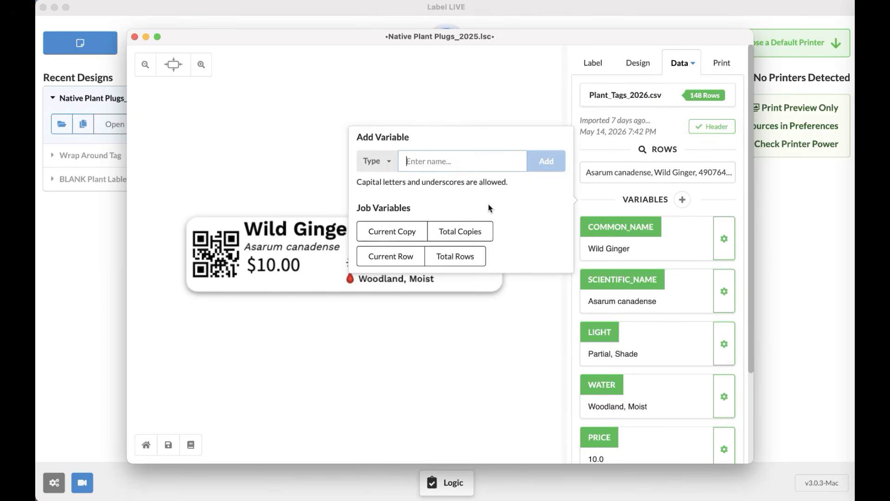
pyautogui.write('COLOR')
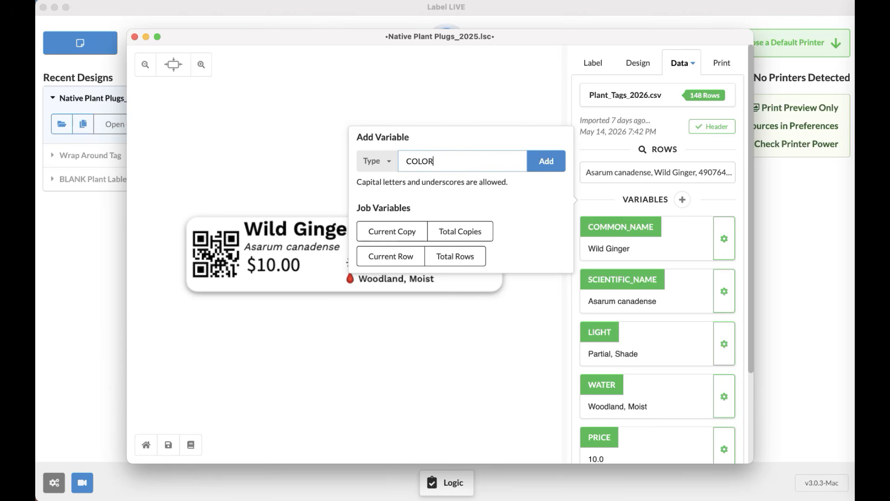
pyautogui.press('Return')
pyautogui.scroll(-5, 680, 371)
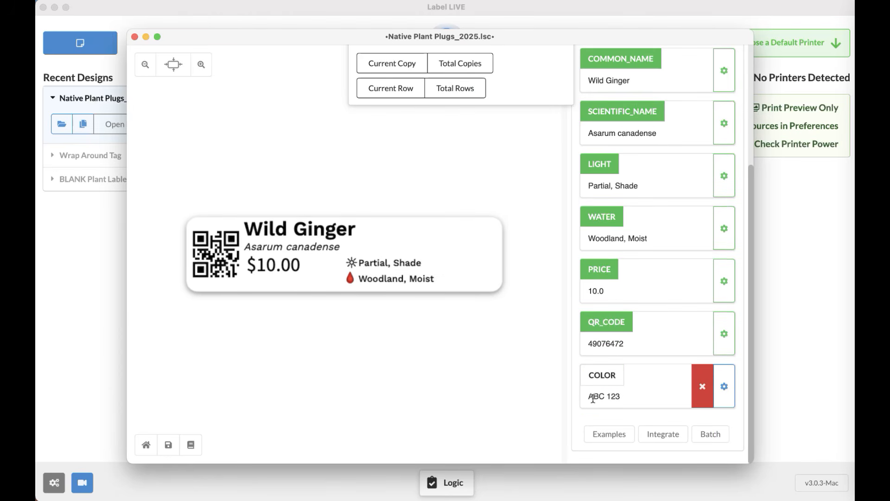
pyautogui.moveTo(634, 396); pyautogui.dragTo(579, 397)
pyautogui.write('Pink')
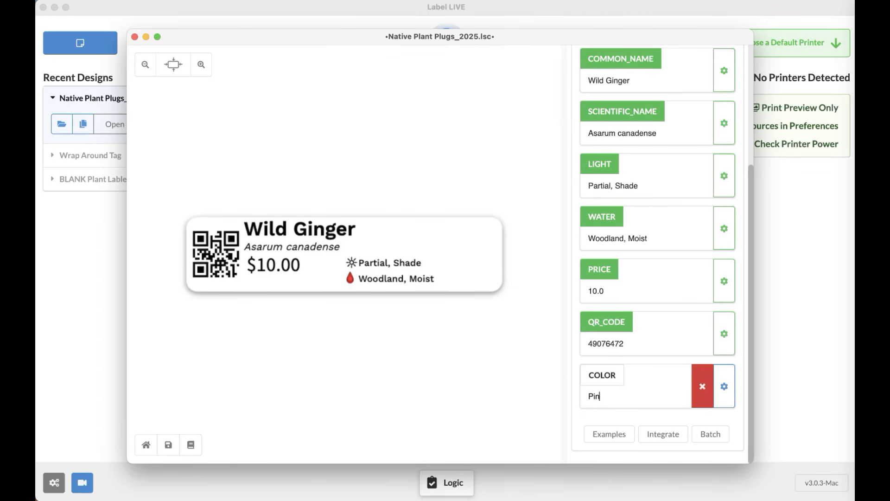
pyautogui.press('Return')
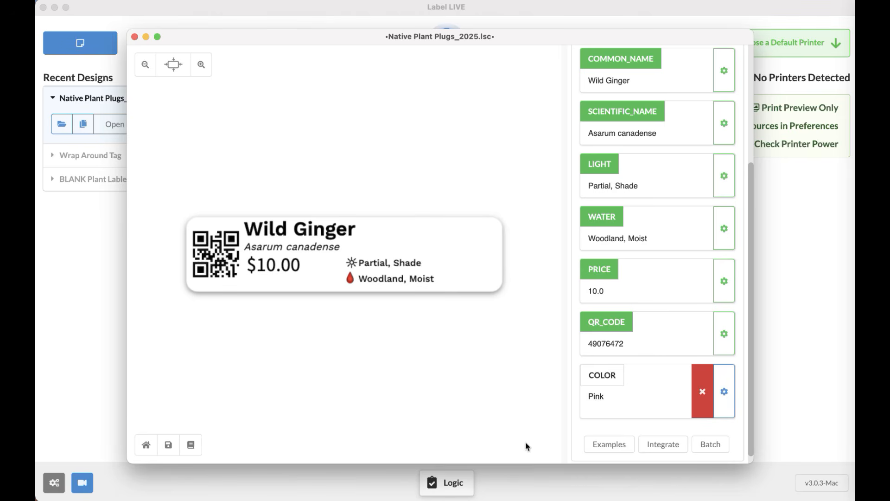
pyautogui.press('BackSpace')
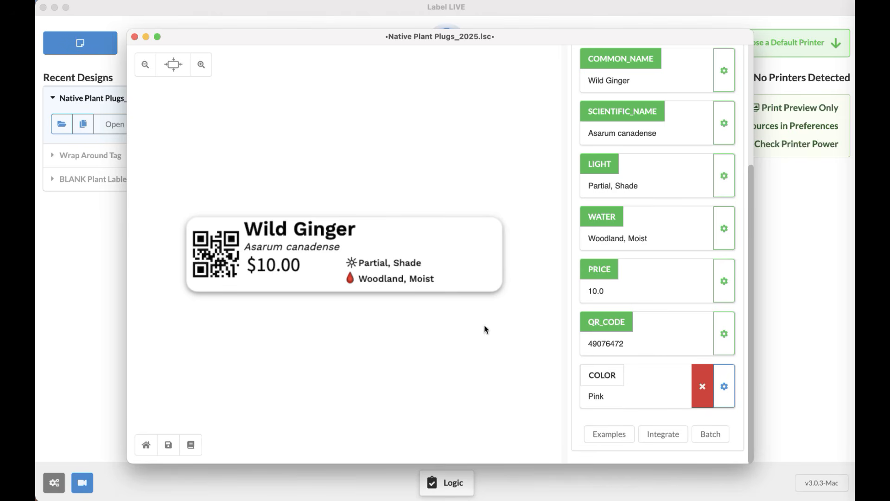
pyautogui.click(703, 388)
pyautogui.scroll(2, 704, 349)
# Replace the QR_CODE value 49076472 with 12346789 in the Data panel.
pyautogui.scroll(-2, 703, 349)
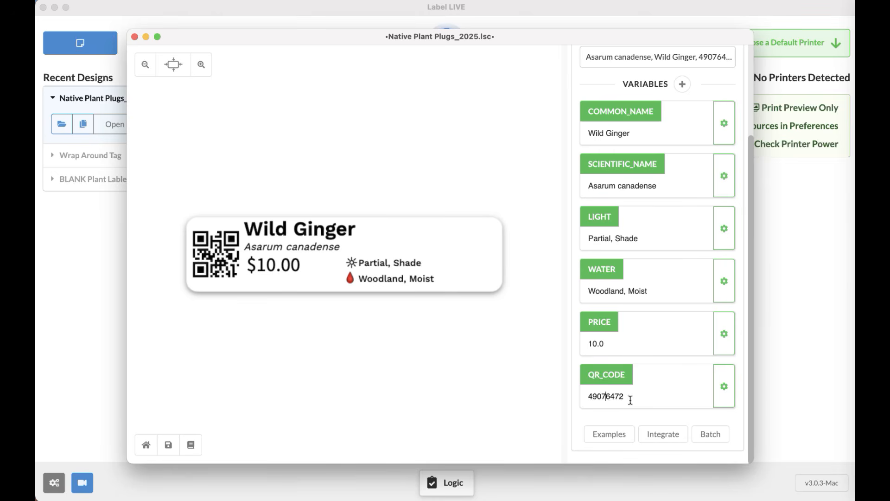
pyautogui.moveTo(630, 400); pyautogui.dragTo(576, 400)
pyautogui.write('1234')
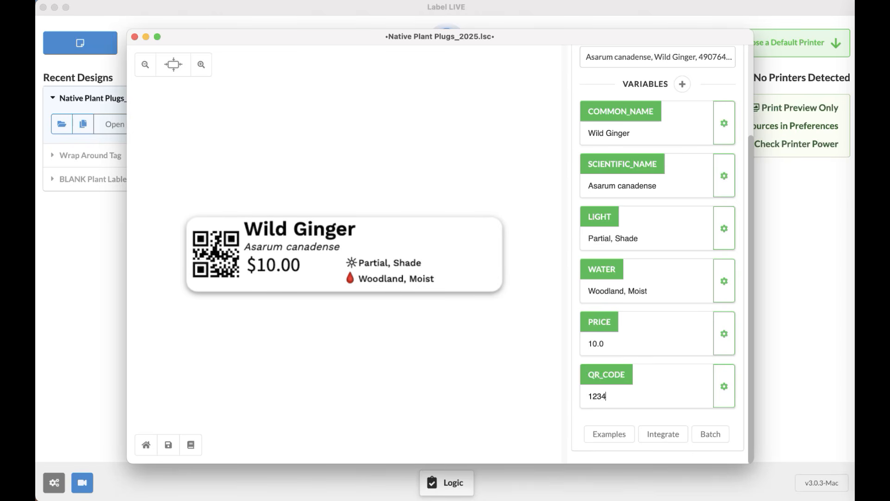
pyautogui.write('6789')
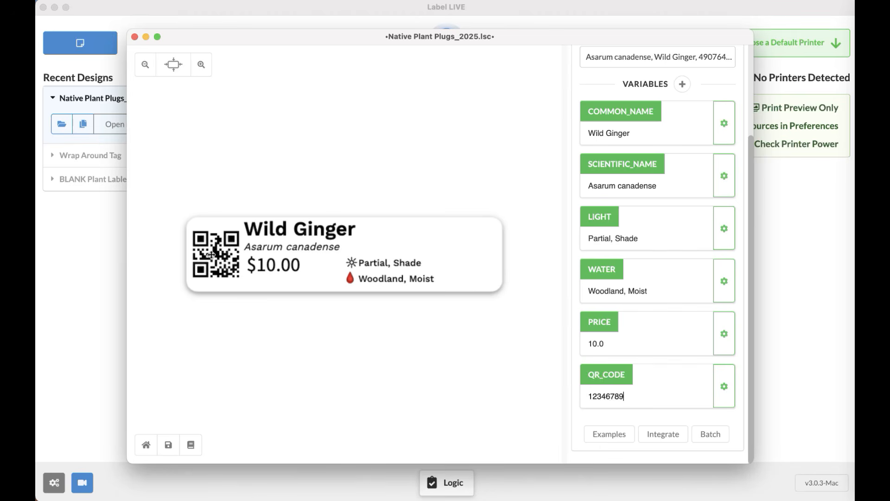
pyautogui.scroll(3, 655, 180)
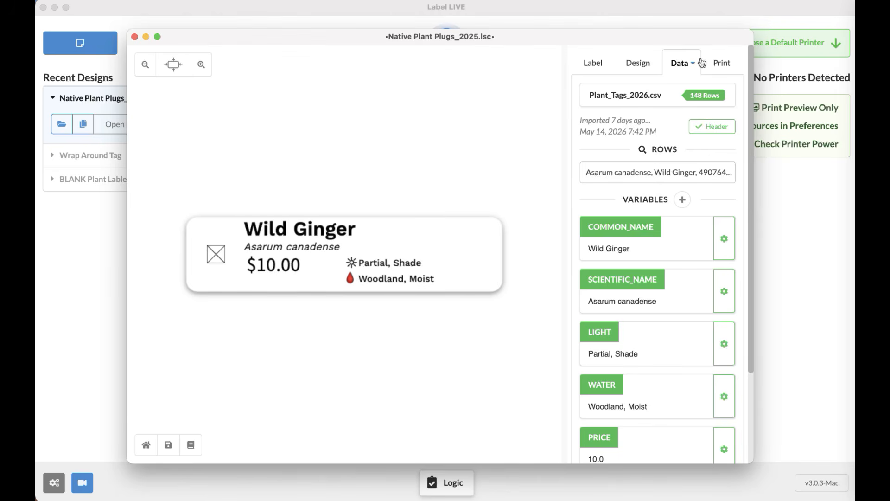
# Search the data rows for 'milkweed' and preview a milkweed row on the label.
pyautogui.click(645, 177)
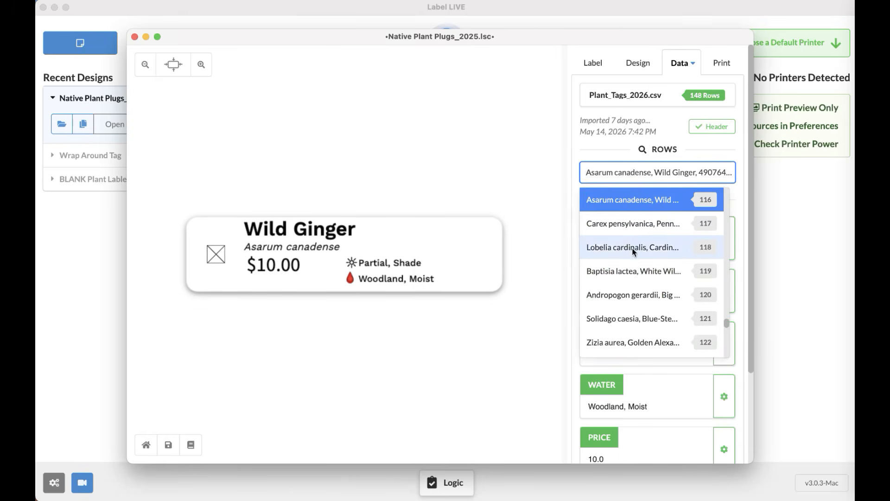
pyautogui.scroll(-10, 644, 280)
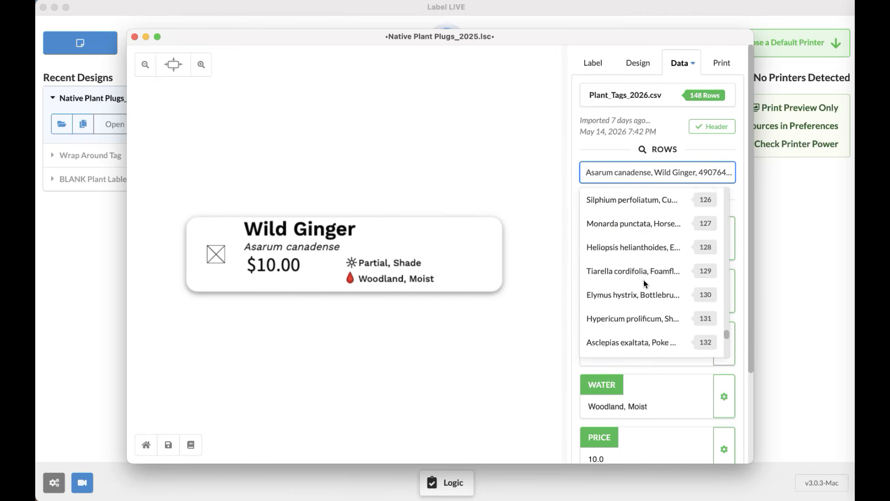
pyautogui.scroll(20, 644, 280)
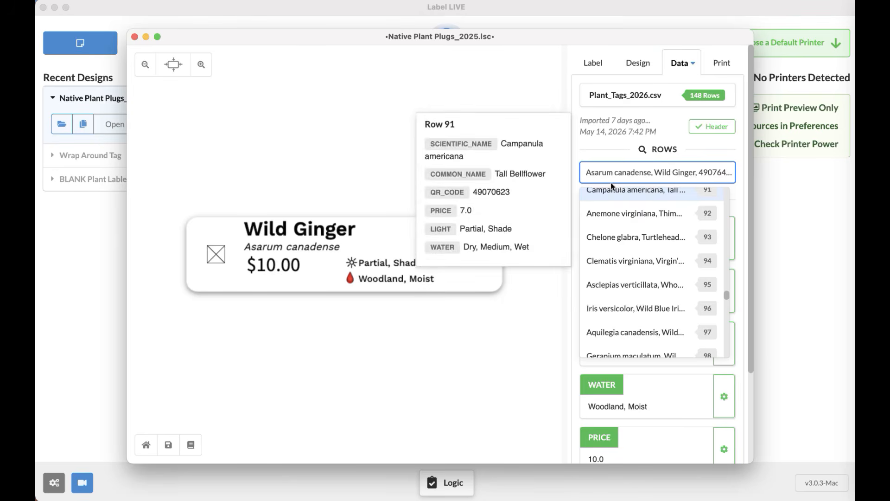
pyautogui.write('milkweed')
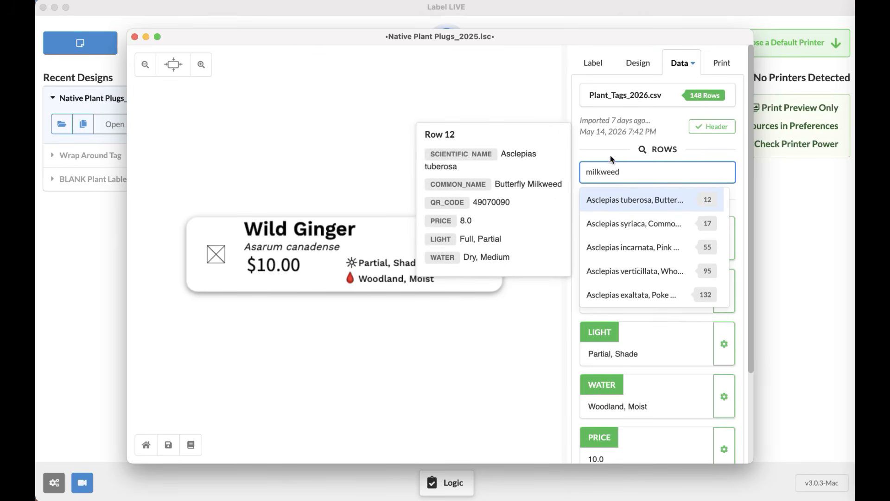
pyautogui.click(613, 202)
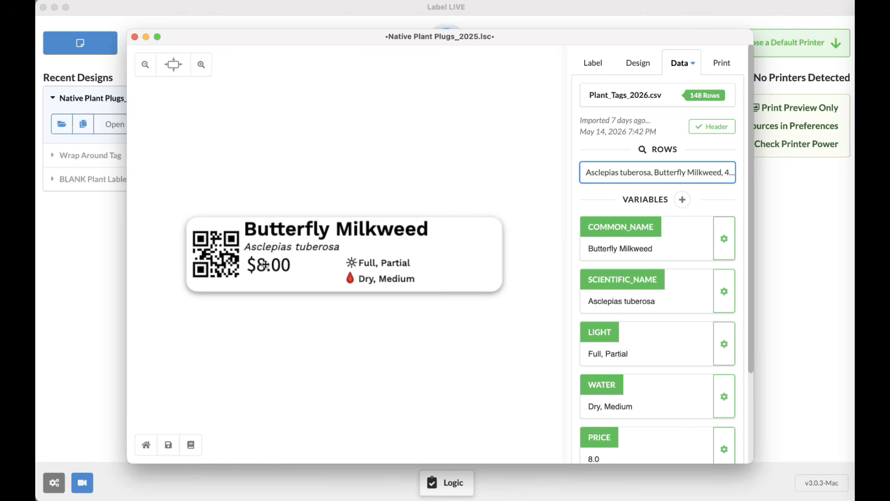
pyautogui.scroll(-3, 699, 302)
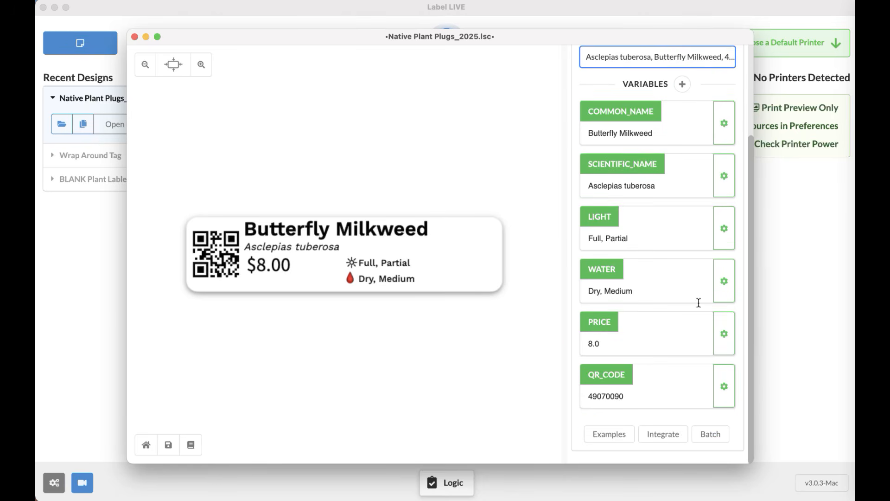
pyautogui.scroll(3, 687, 402)
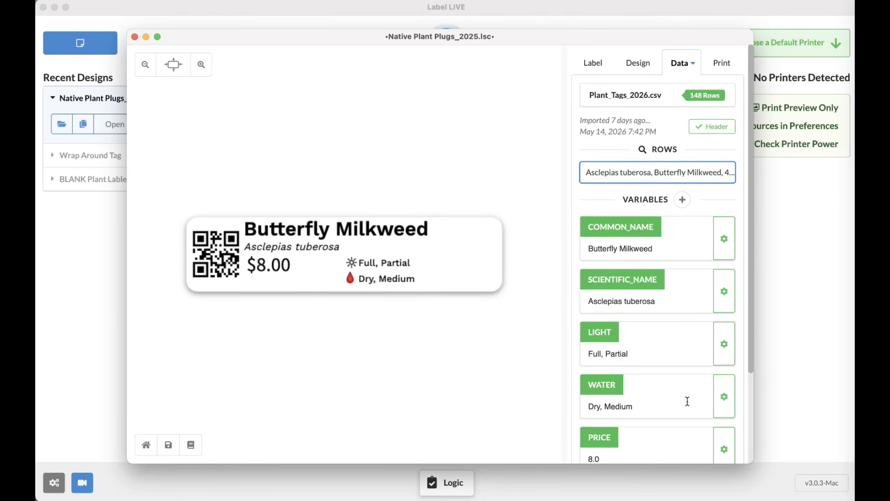
# Recheck the row list, then select the Common Milkweed title on the label.
pyautogui.click(707, 173)
pyautogui.scroll(-3, 672, 275)
pyautogui.click(659, 264)
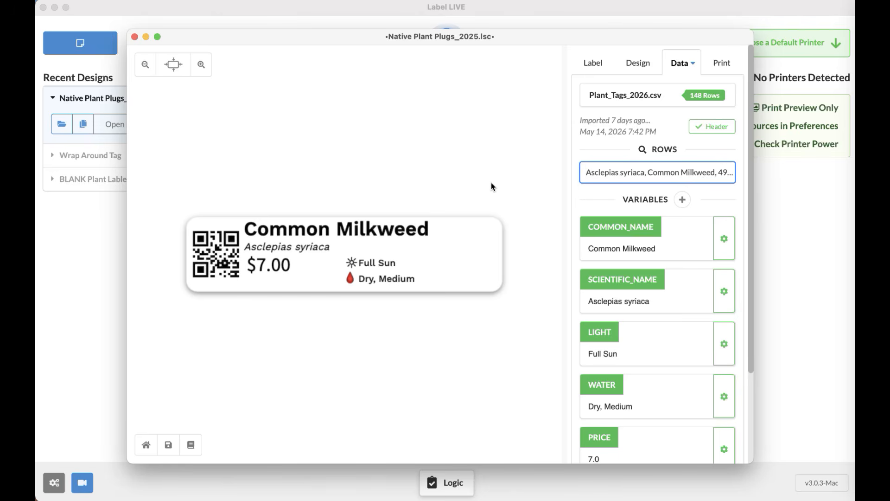
pyautogui.click(368, 232)
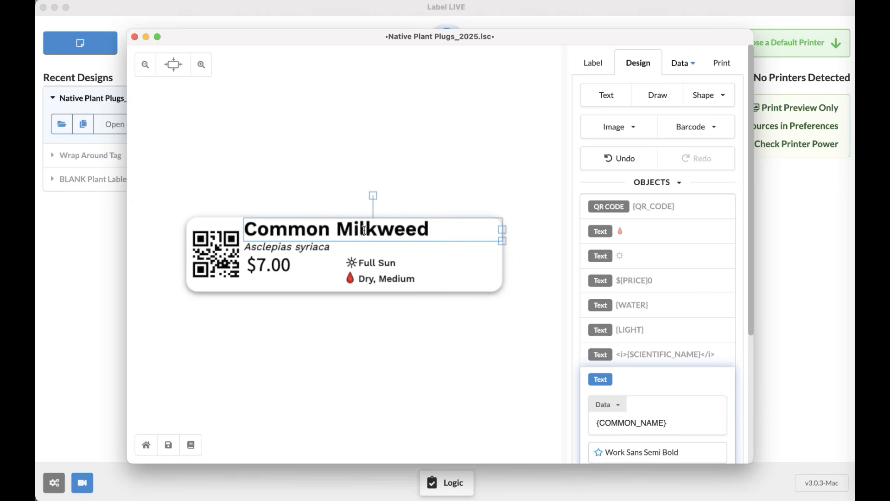
# Nudge the Common Milkweed title up and resize the Asclepias syriaca line to 9.7 pt.
pyautogui.click(364, 236)
pyautogui.moveTo(364, 237)
pyautogui.mouseDown()
pyautogui.moveTo(364, 210)
pyautogui.moveTo(365, 232)
pyautogui.mouseUp()
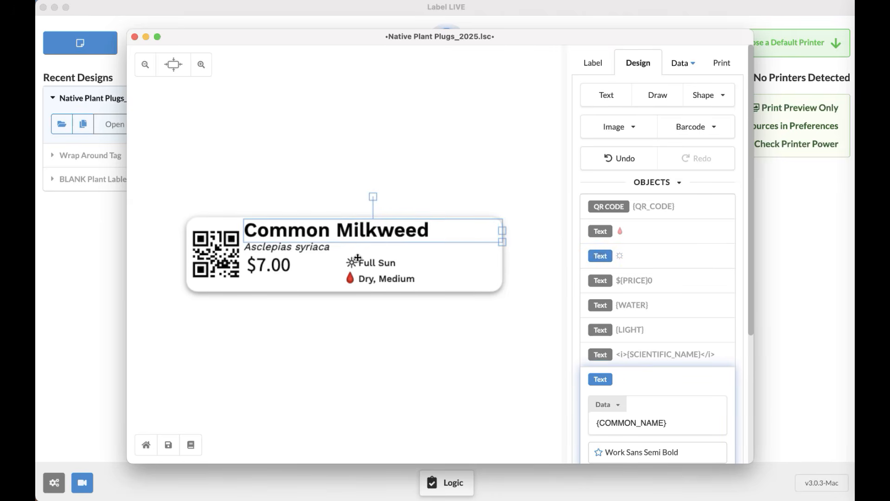
pyautogui.click(295, 250)
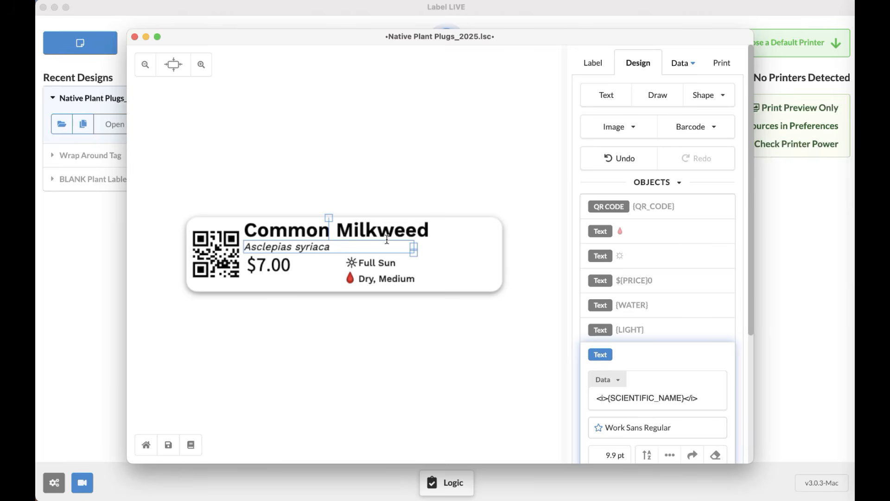
pyautogui.moveTo(413, 259)
pyautogui.mouseDown()
pyautogui.moveTo(452, 260)
pyautogui.moveTo(399, 264)
pyautogui.mouseUp()
pyautogui.scroll(-4, 633, 297)
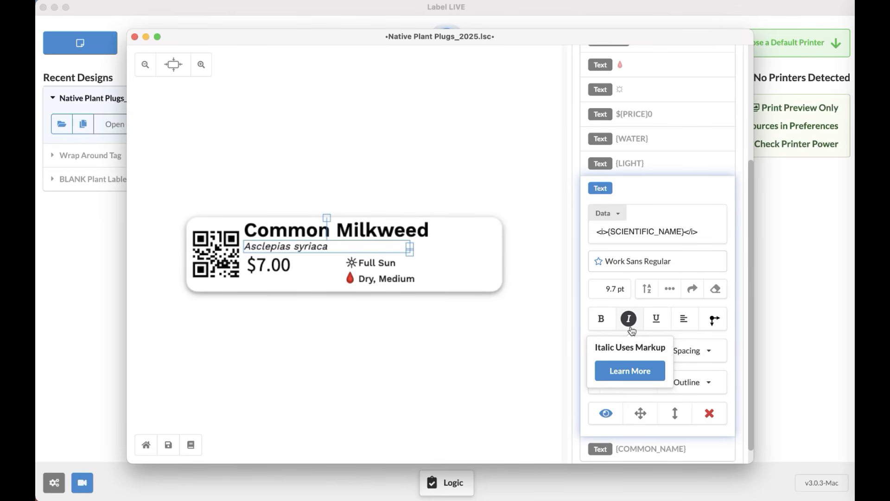
pyautogui.click(564, 191)
pyautogui.moveTo(608, 134)
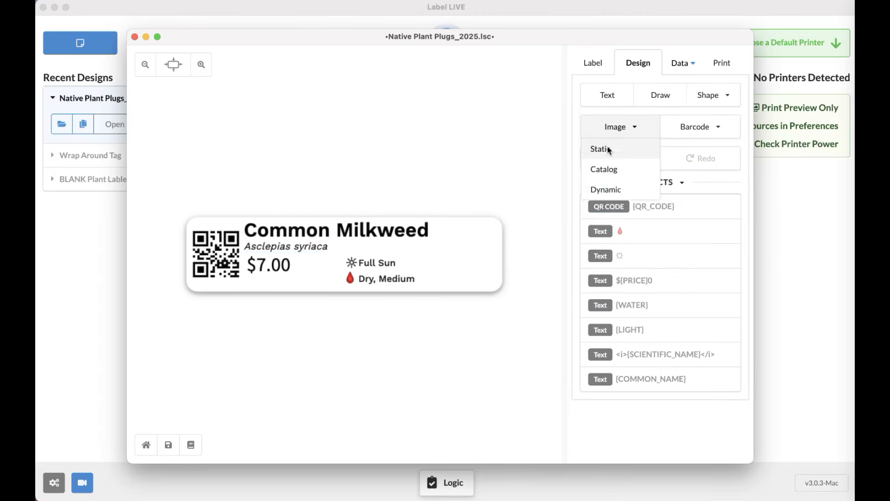
pyautogui.click(605, 151)
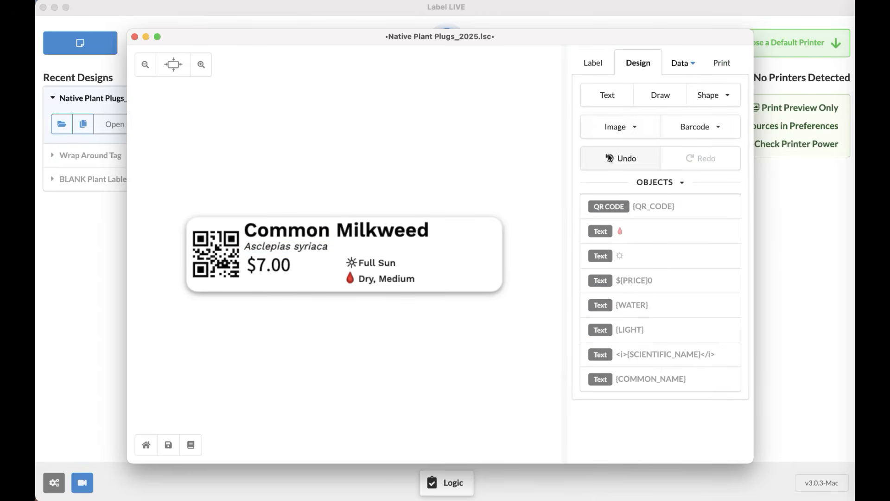
pyautogui.scroll(-5, 418, 250)
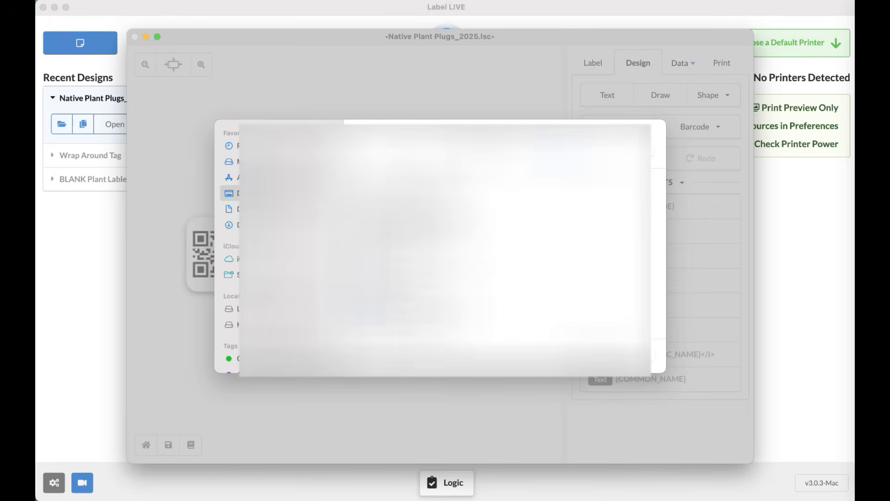
pyautogui.doubleClick(418, 268)
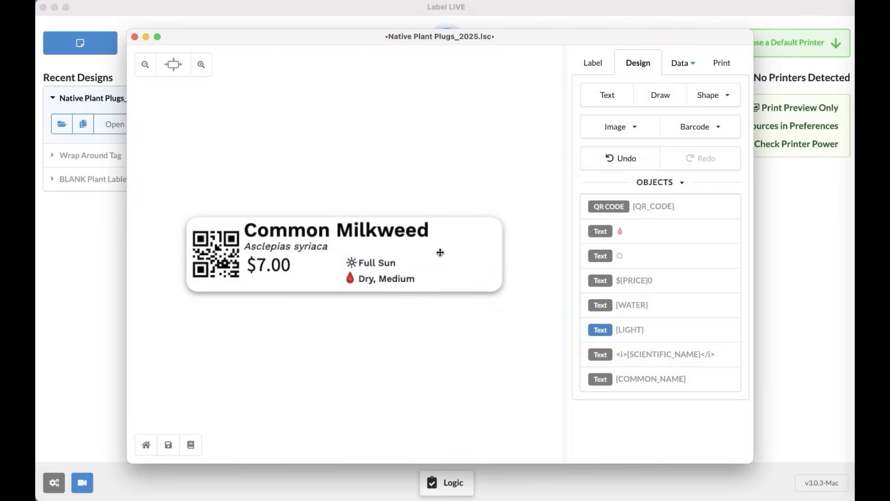
pyautogui.moveTo(349, 248); pyautogui.dragTo(477, 251)
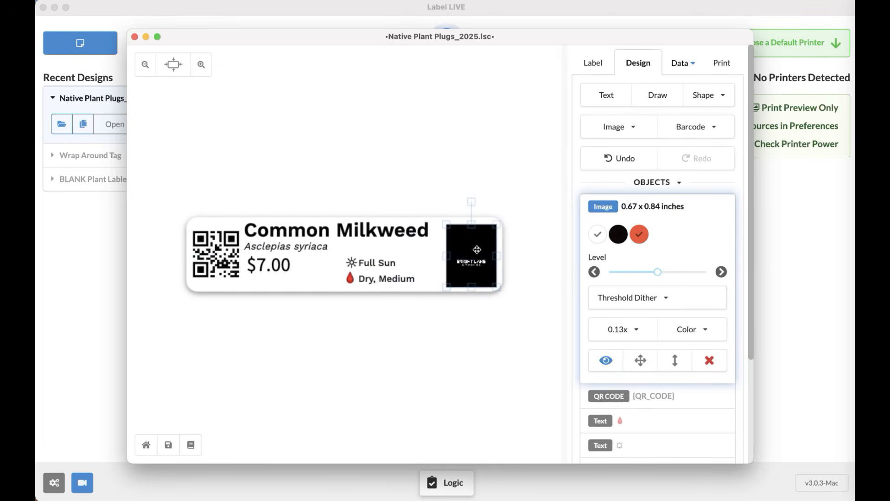
pyautogui.click(499, 207)
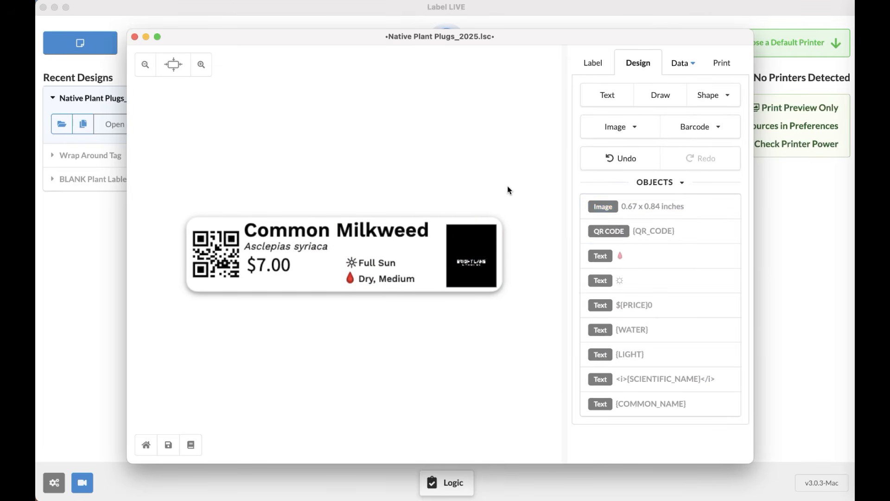
pyautogui.click(483, 252)
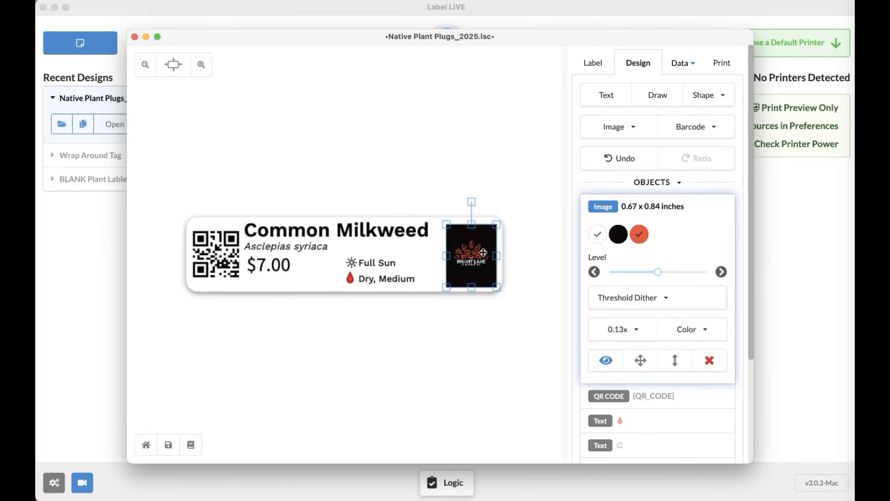
pyautogui.press('Delete')
pyautogui.click(698, 127)
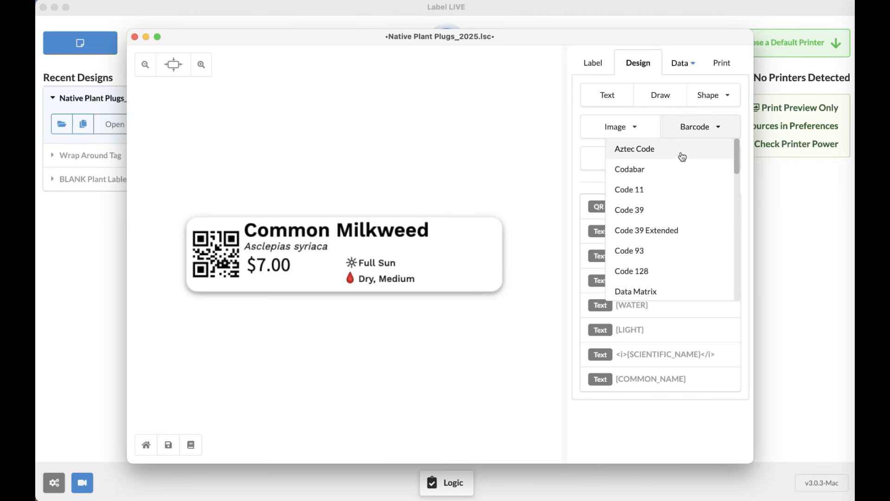
pyautogui.scroll(-3, 705, 196)
pyautogui.scroll(-5, 705, 196)
pyautogui.scroll(-5, 705, 197)
pyautogui.scroll(-3, 706, 197)
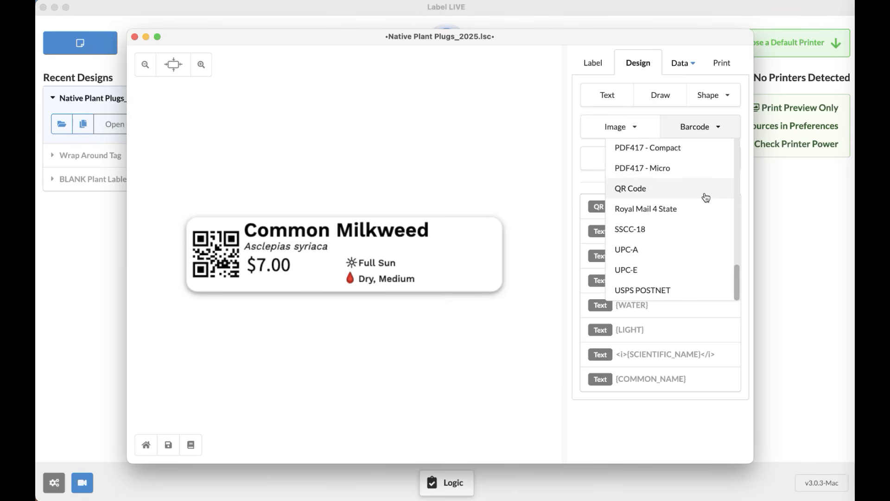
pyautogui.click(650, 257)
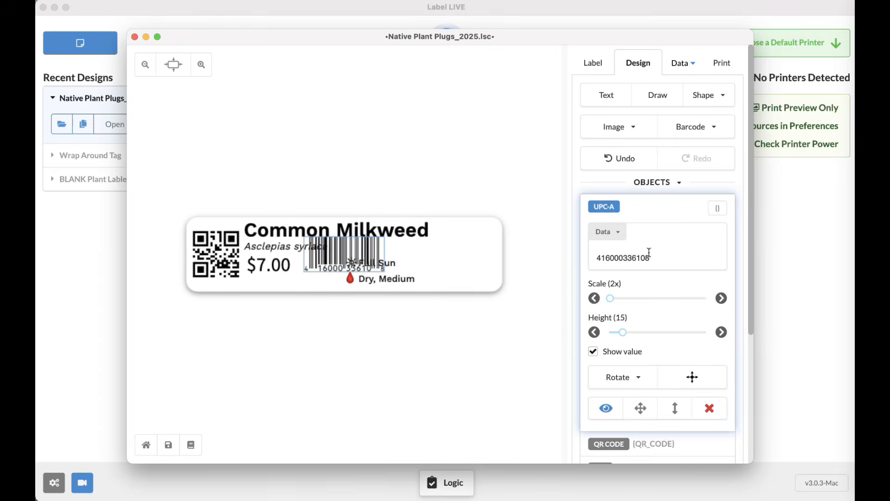
pyautogui.press('super+a')
pyautogui.press('BackSpace')
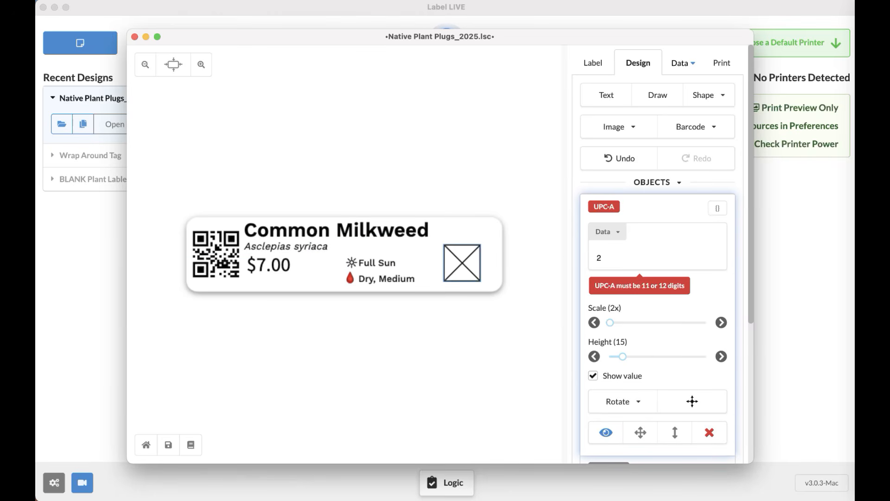
pyautogui.press('BackSpace')
pyautogui.moveTo(488, 268)
pyautogui.mouseDown()
pyautogui.moveTo(471, 265)
pyautogui.moveTo(479, 264)
pyautogui.mouseUp()
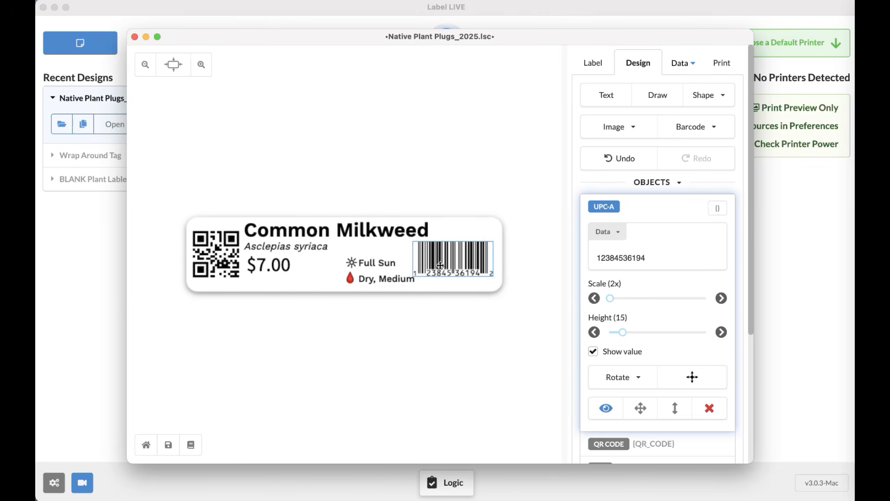
pyautogui.press('Delete')
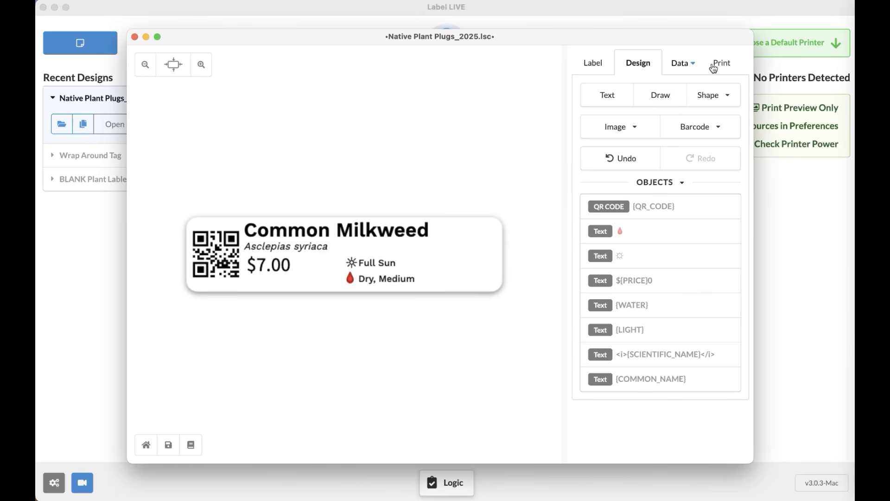
pyautogui.click(592, 65)
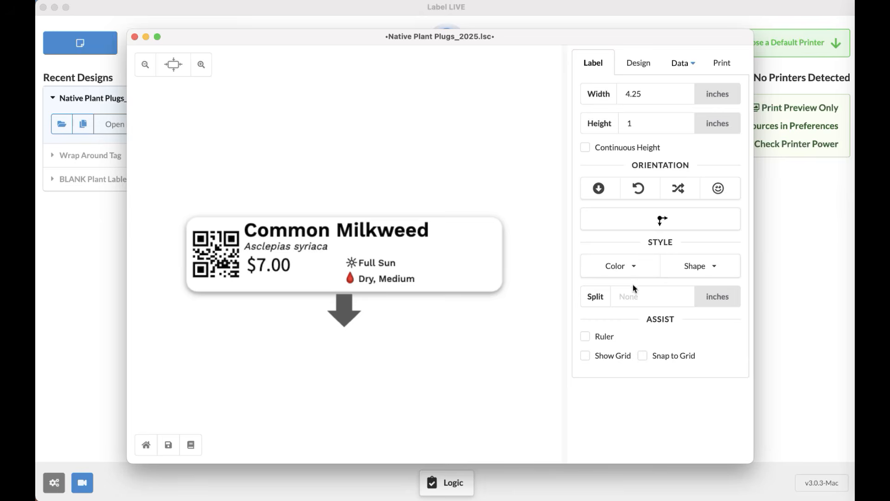
pyautogui.click(647, 272)
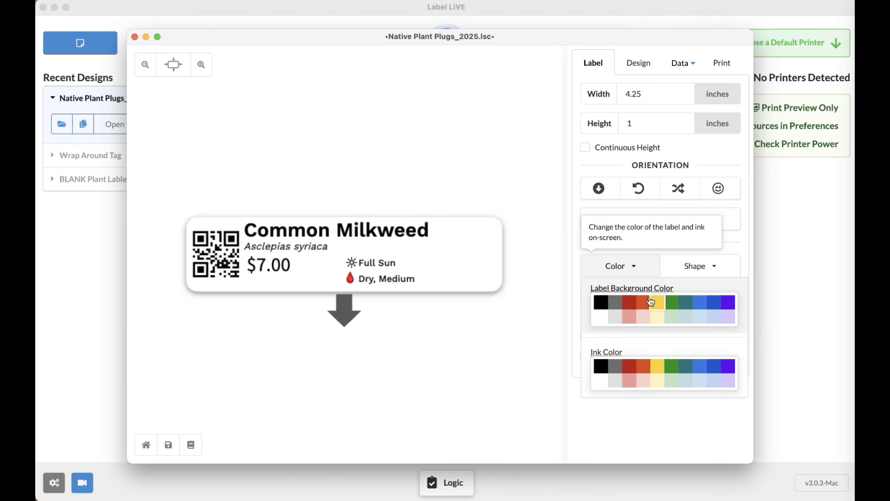
pyautogui.click(640, 267)
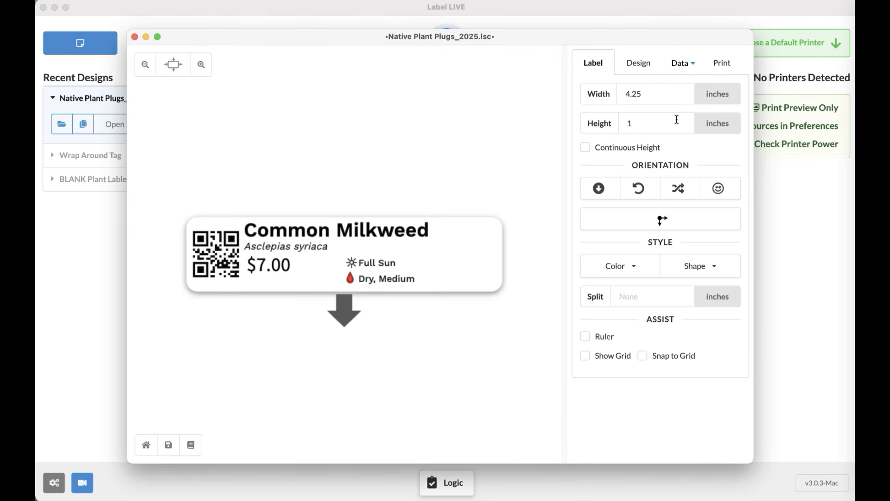
pyautogui.click(641, 67)
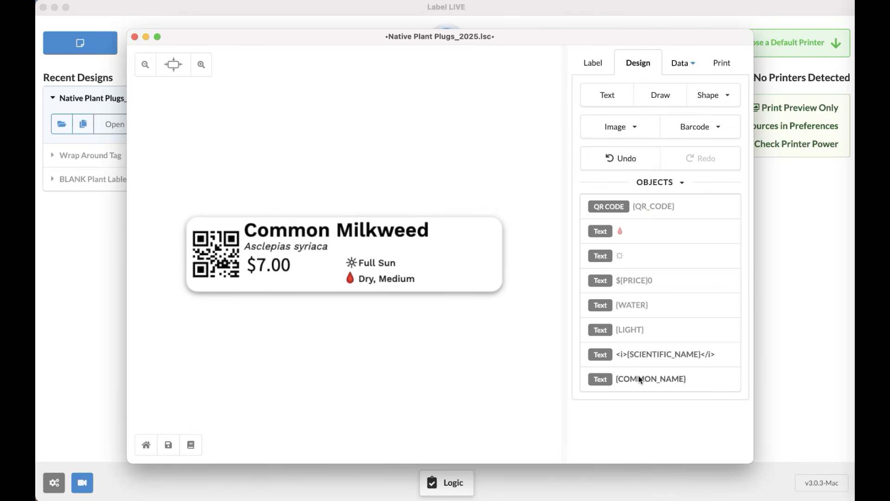
# Inspect the $7.00 price text's settings, then show the Plant_Tags_2026.csv variables.
pyautogui.click(635, 284)
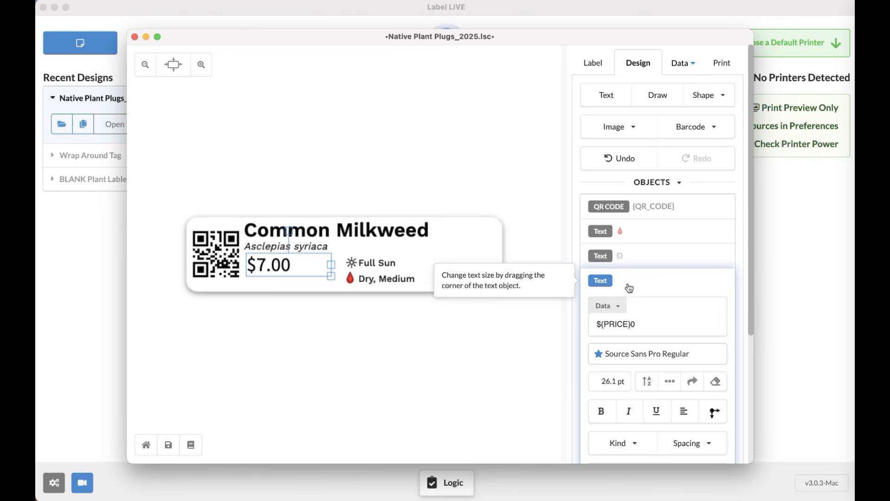
pyautogui.scroll(-4, 635, 285)
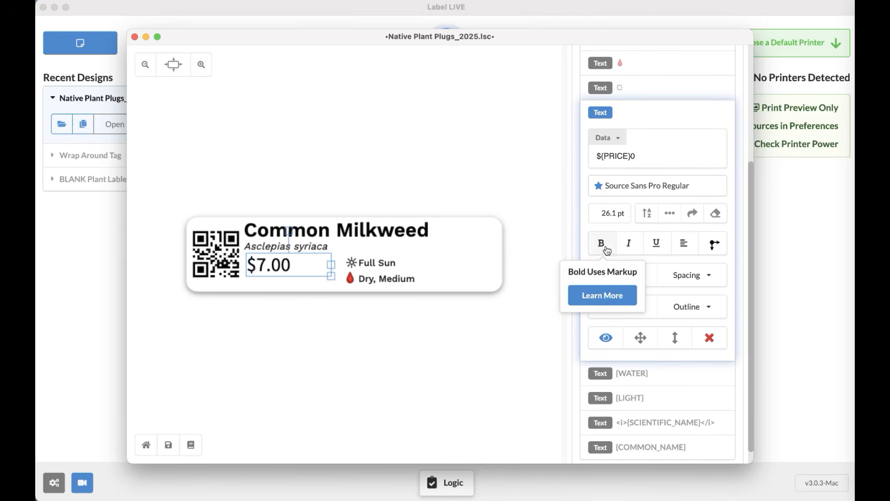
pyautogui.scroll(4, 667, 326)
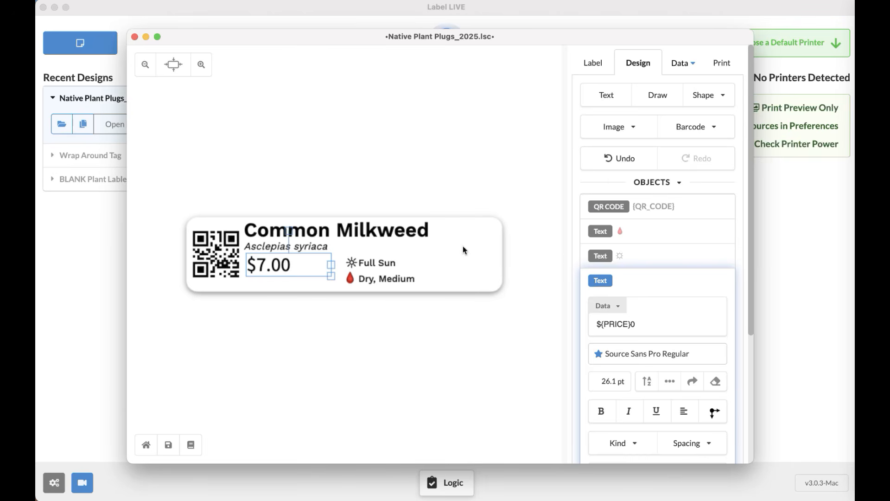
pyautogui.click(678, 70)
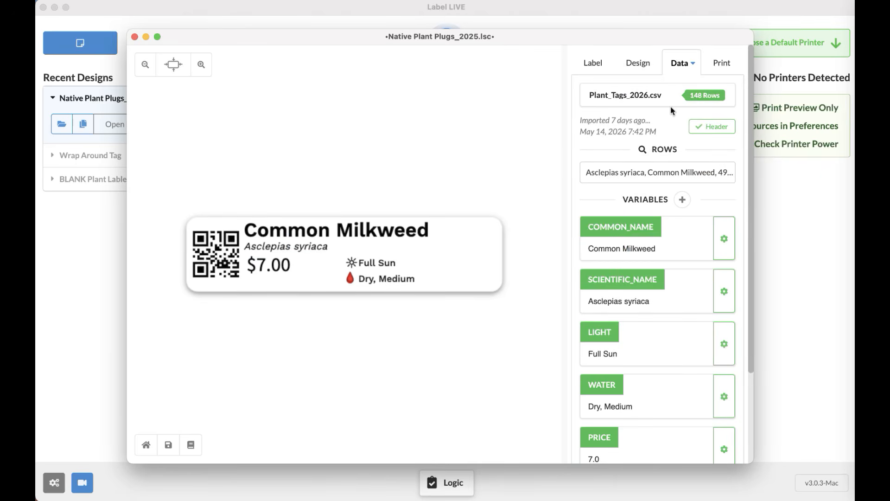
# Preview the tag with row 43, Marsh Blazing Star (Liatris spicata), then begin adding a variable.
pyautogui.click(654, 104)
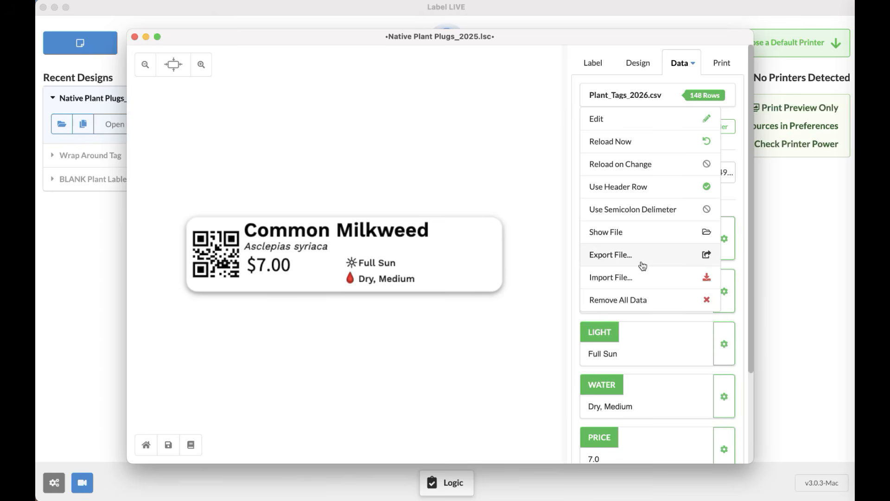
pyautogui.click(681, 65)
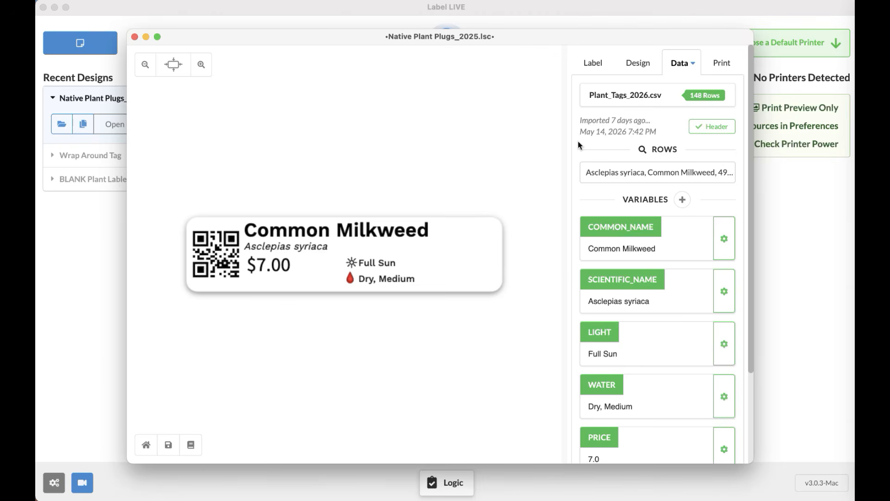
pyautogui.click(655, 174)
pyautogui.scroll(-10, 660, 238)
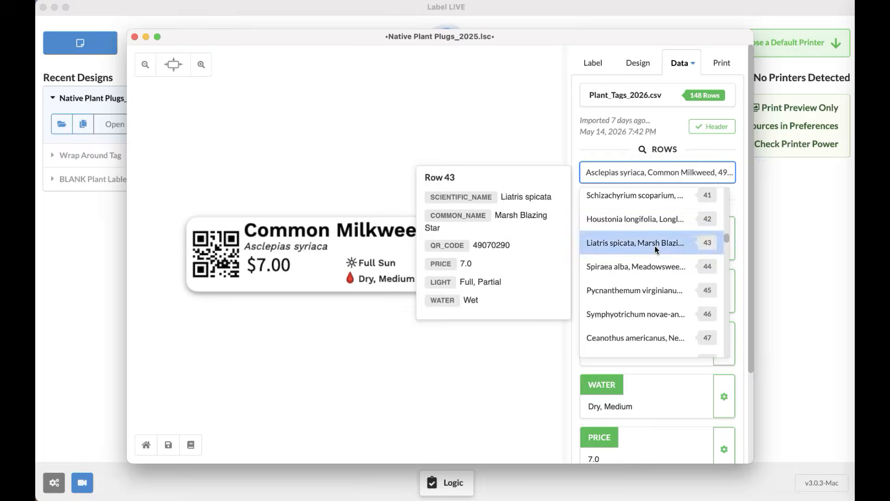
pyautogui.click(655, 246)
pyautogui.scroll(-5, 669, 251)
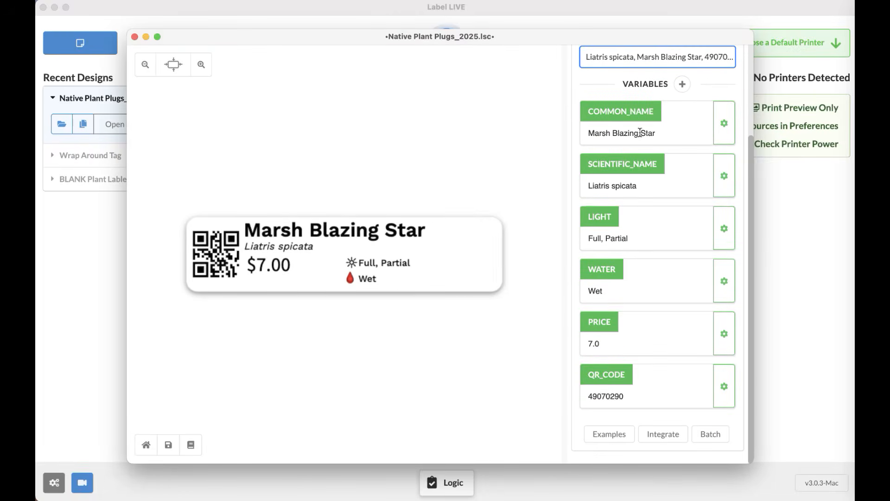
pyautogui.scroll(5, 649, 314)
pyautogui.scroll(-5, 685, 235)
pyautogui.click(682, 84)
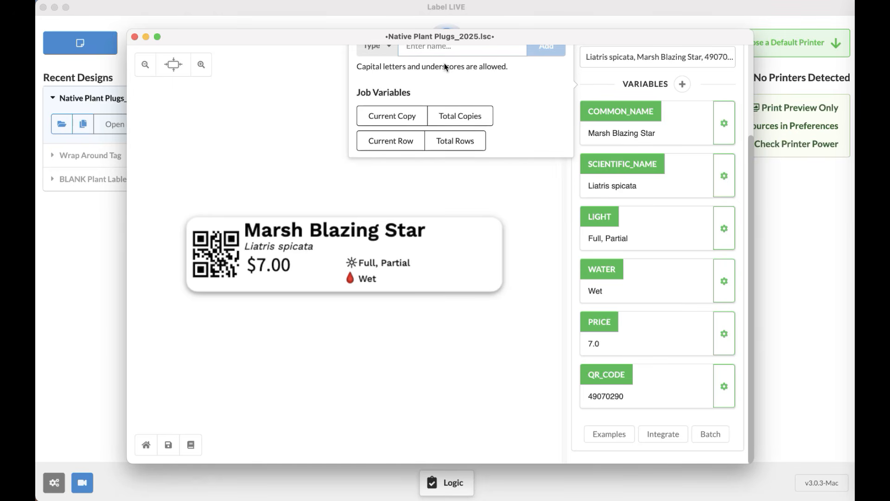
# Add a trial COLOR variable and select its sample value ABC 123.
pyautogui.write('COLOR')
pyautogui.press('Return')
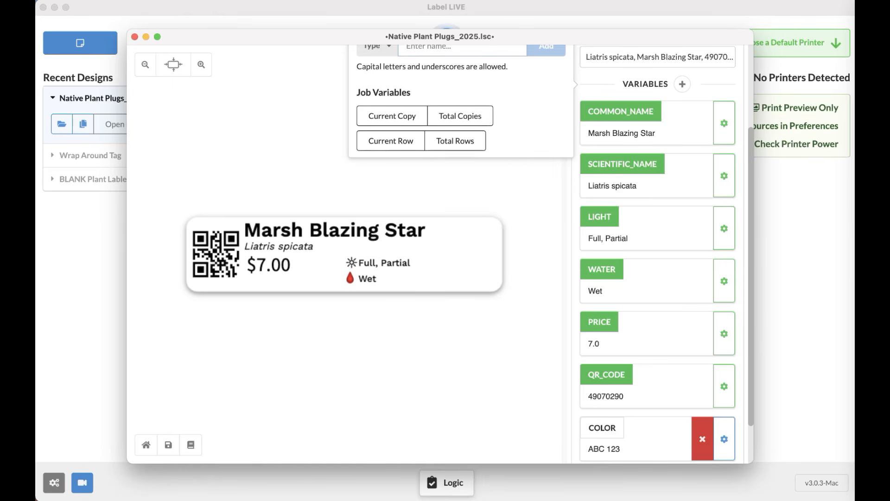
pyautogui.scroll(-2, 580, 356)
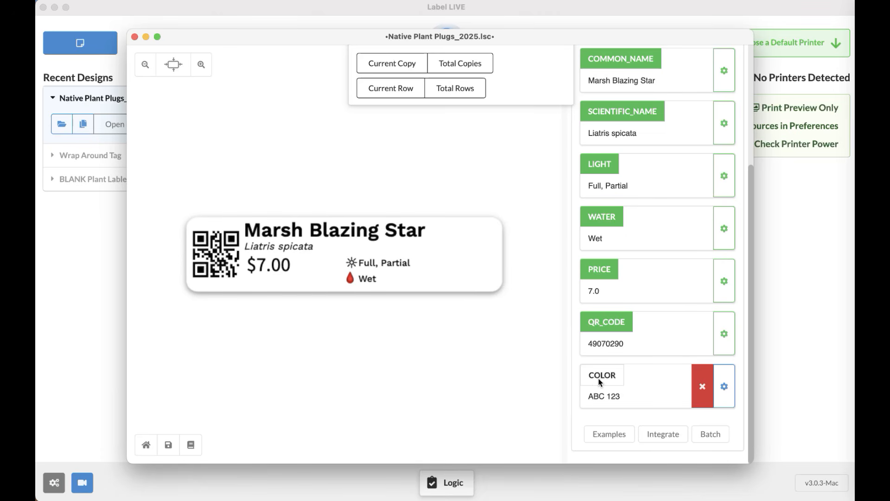
pyautogui.moveTo(585, 399); pyautogui.dragTo(632, 400)
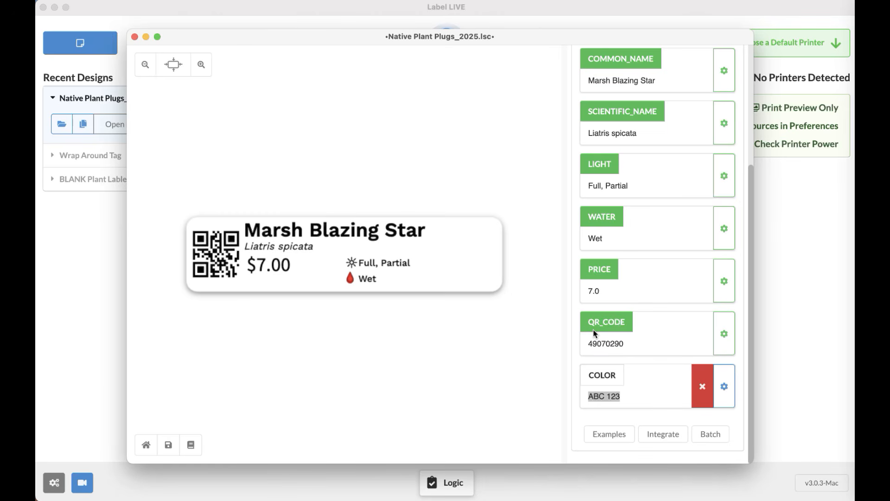
# Delete the COLOR variable, leaving six variables in Plant_Tags_2026.csv.
pyautogui.moveTo(627, 349); pyautogui.dragTo(572, 350)
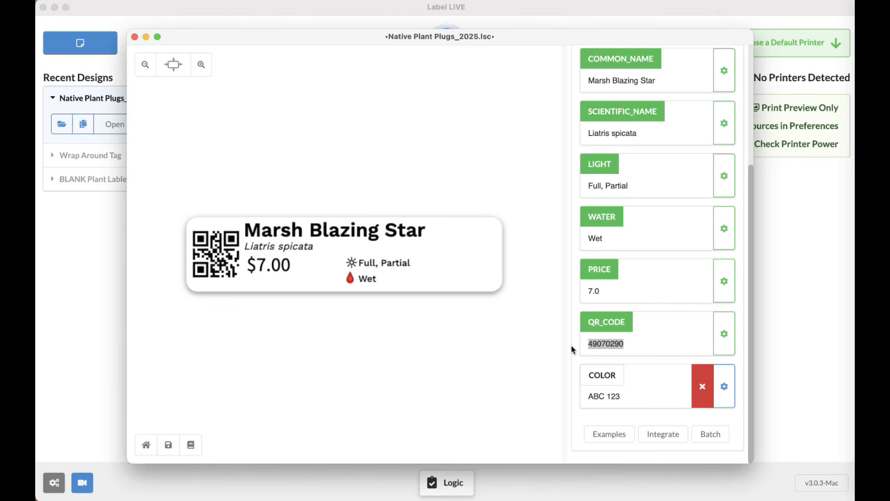
pyautogui.click(702, 387)
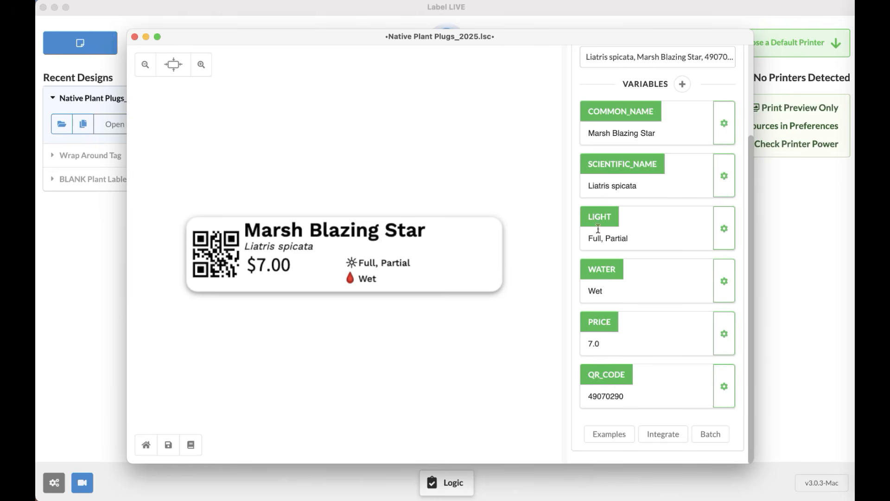
pyautogui.scroll(2, 595, 224)
pyautogui.scroll(2, 595, 224)
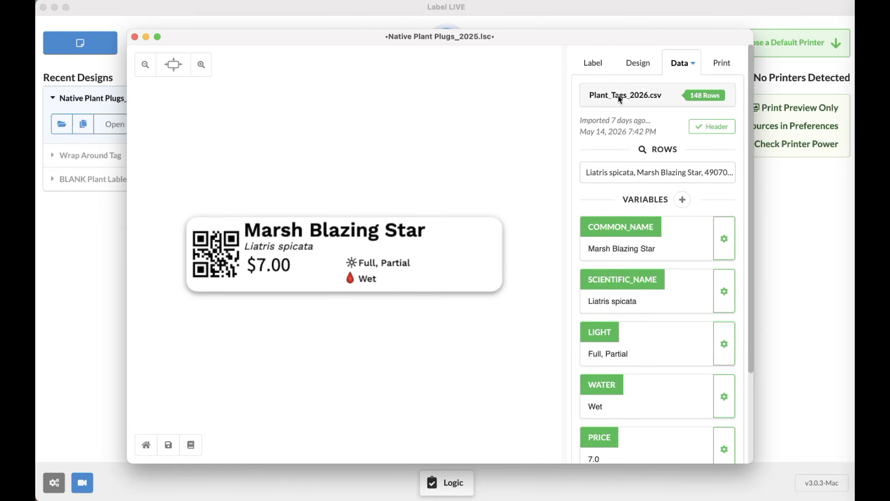
# Review the print settings: Print Preview as the printer and 10 copies.
pyautogui.click(721, 65)
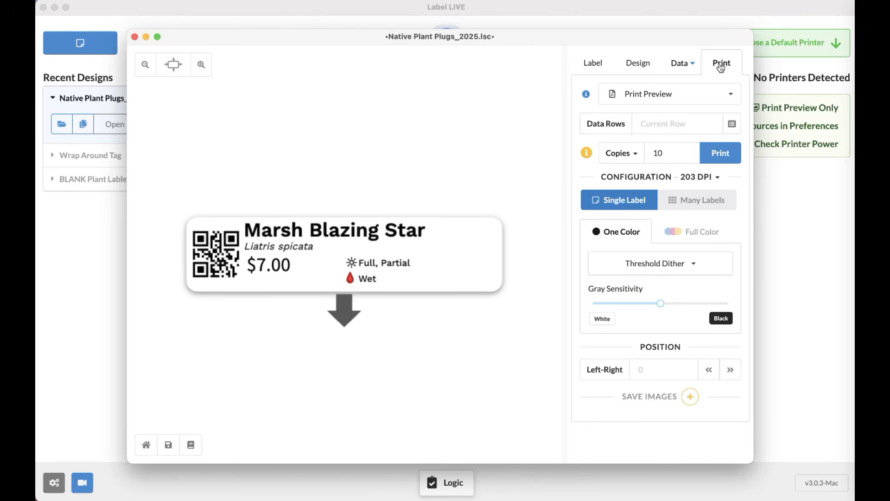
pyautogui.click(705, 95)
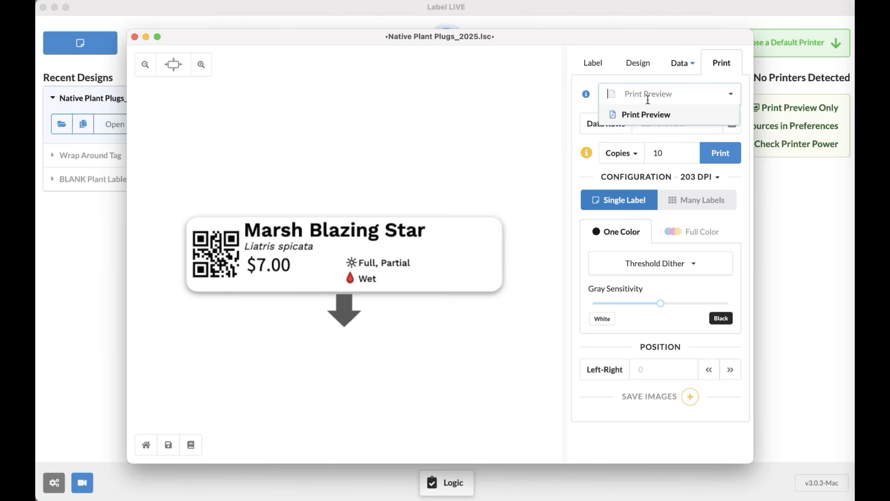
pyautogui.click(660, 155)
pyautogui.doubleClick(662, 155)
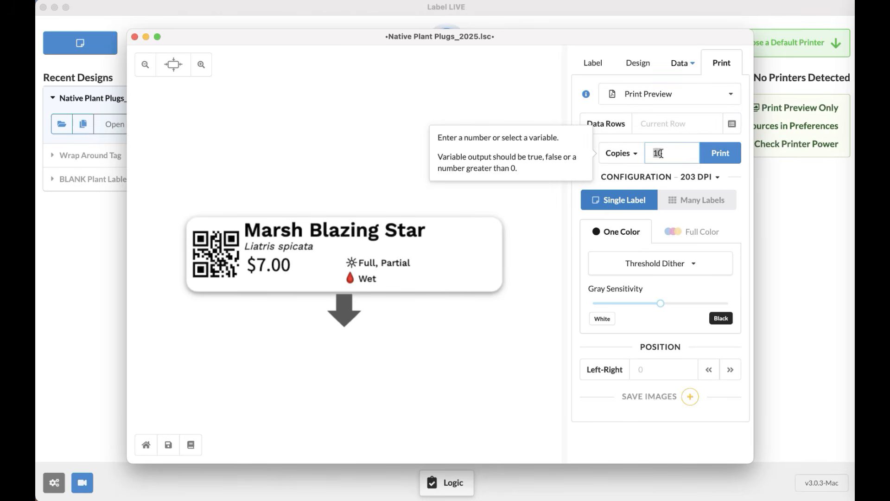
pyautogui.click(676, 153)
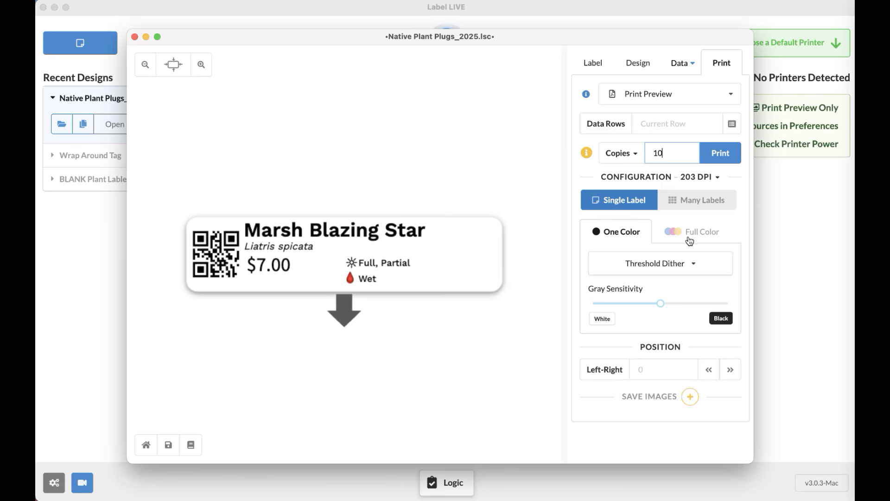
pyautogui.moveTo(618, 204)
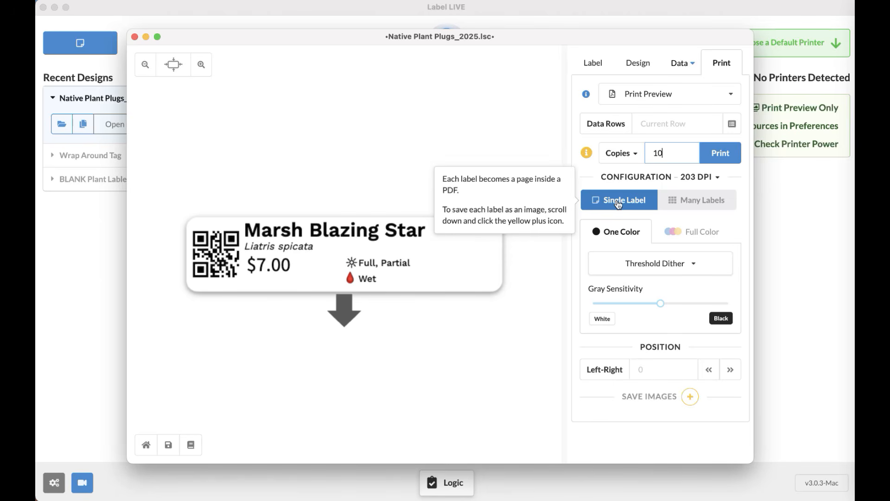
# Switch printing to Many Labels, laying out ten 1 x 4¼ tags on an 8.5 x 11 page.
pyautogui.click(731, 204)
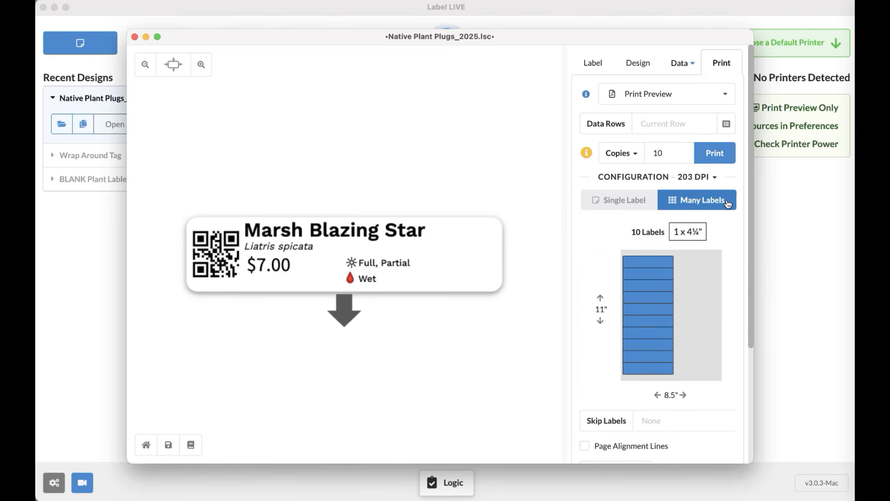
pyautogui.click(655, 304)
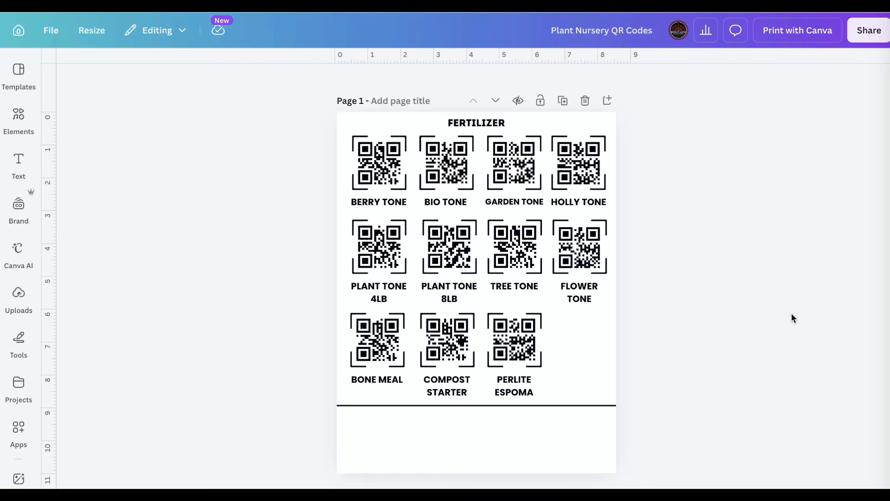
# Open Canva's QR code generator from the left sidebar beside the FERTILIZER sheet.
pyautogui.scroll(-1, 438, 134)
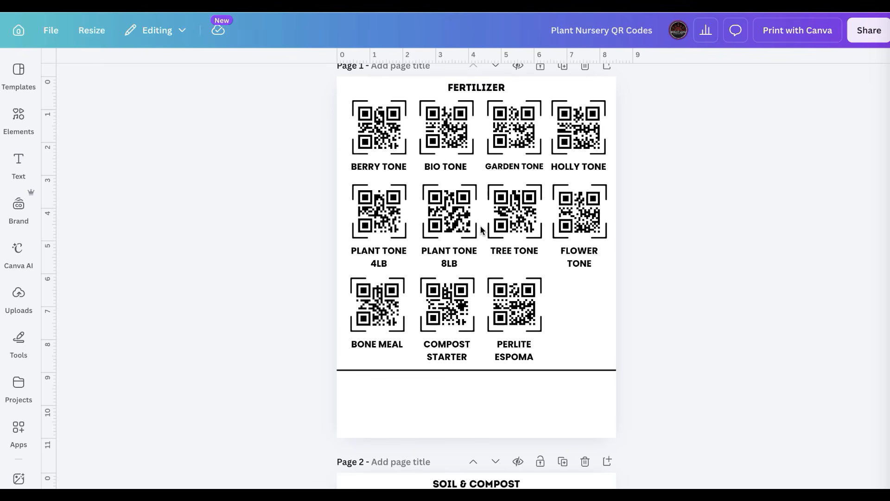
pyautogui.scroll(1, 482, 181)
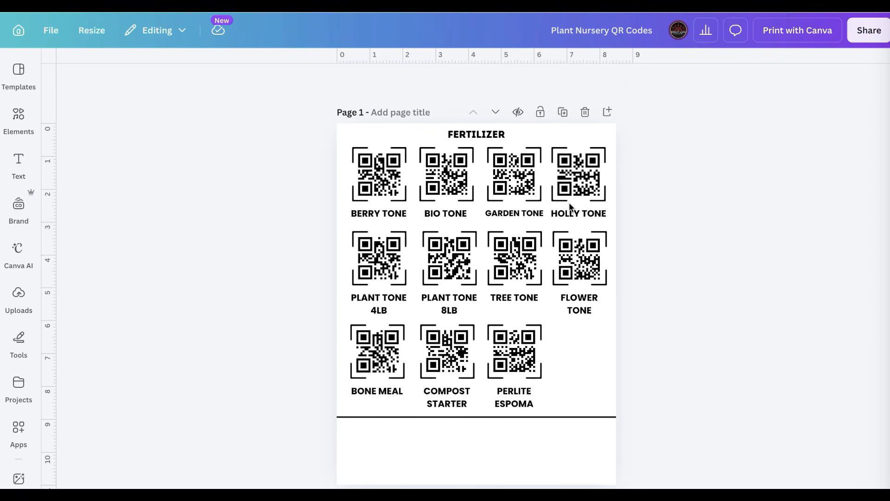
pyautogui.scroll(-1, 653, 207)
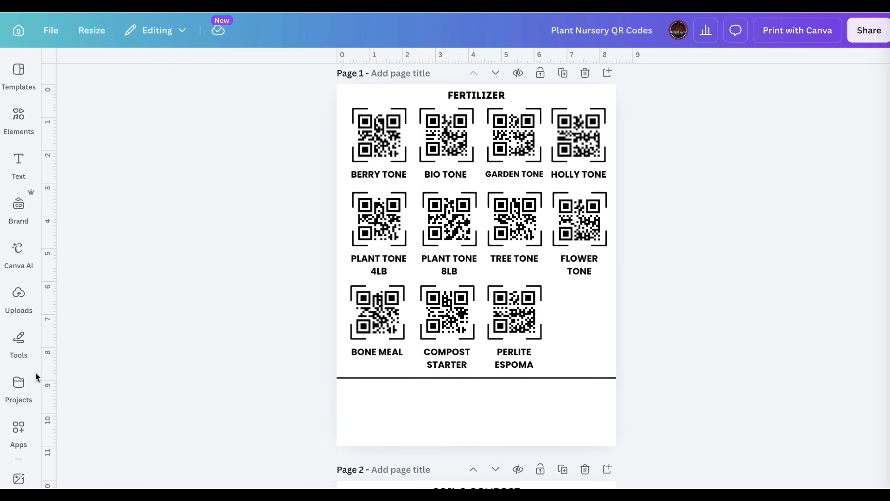
pyautogui.scroll(-6, 23, 377)
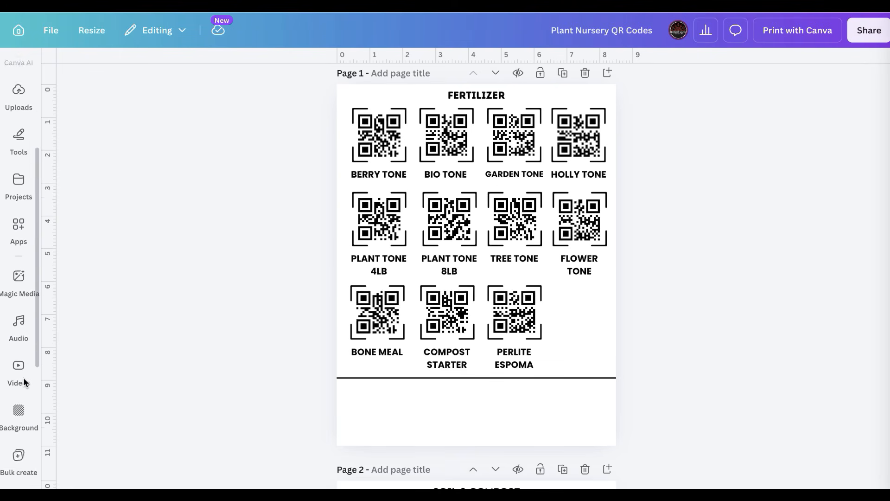
pyautogui.scroll(-4, 23, 378)
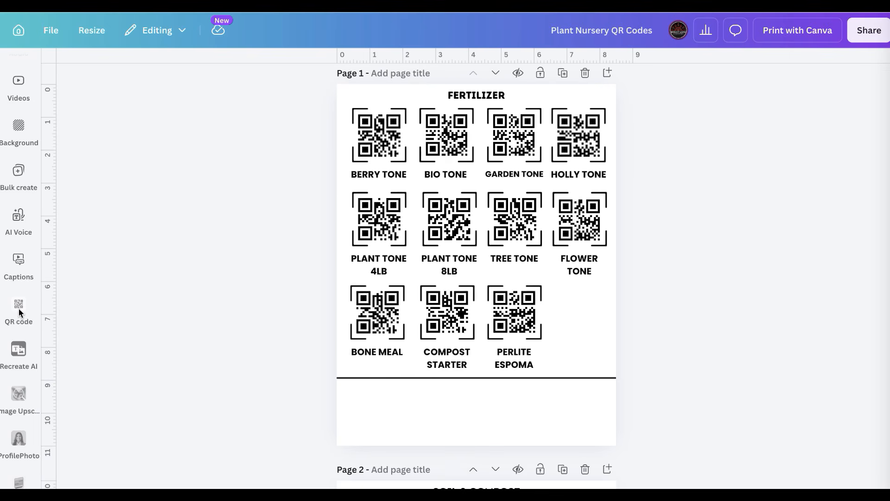
pyautogui.click(19, 307)
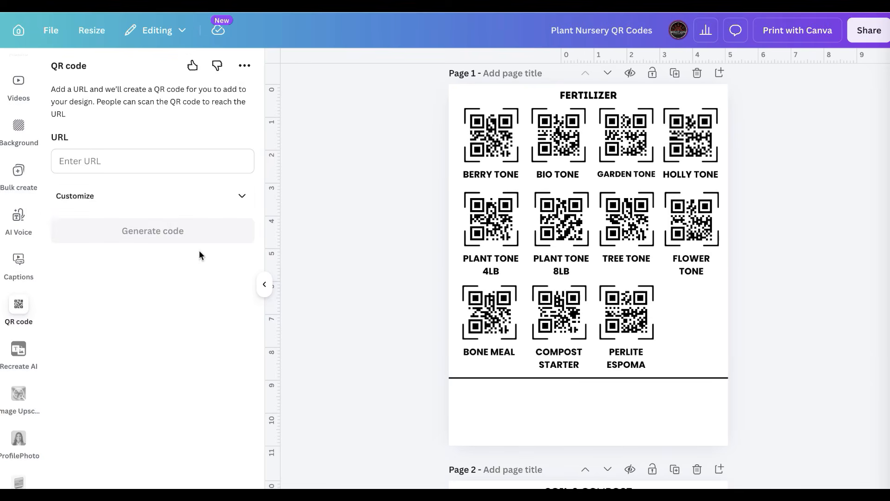
# Paste the brightlanegardens.com URL into the QR code field and generate the code onto the page.
pyautogui.click(130, 168)
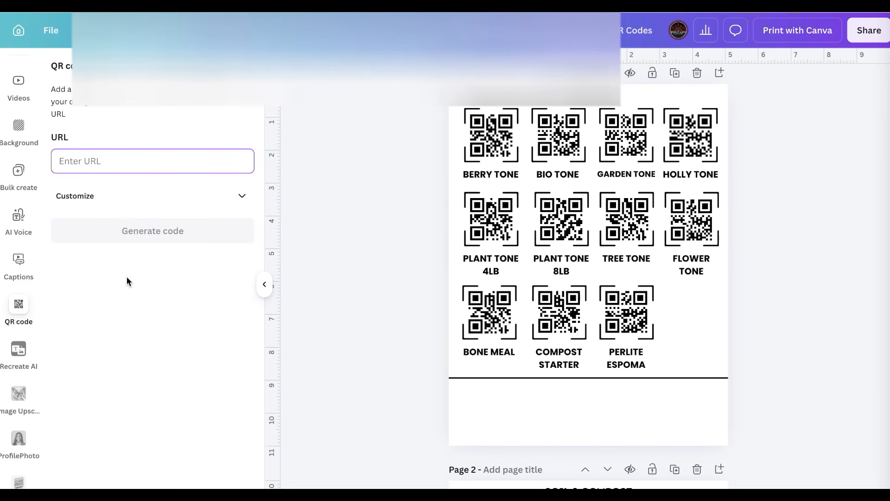
pyautogui.click(111, 167)
pyautogui.write('https://brightlanegardens.com/')
pyautogui.click(149, 231)
# Shrink the website QR code to 1.8 x 1.8 and place it below the divider at bottom-left.
pyautogui.moveTo(574, 264); pyautogui.dragTo(548, 277)
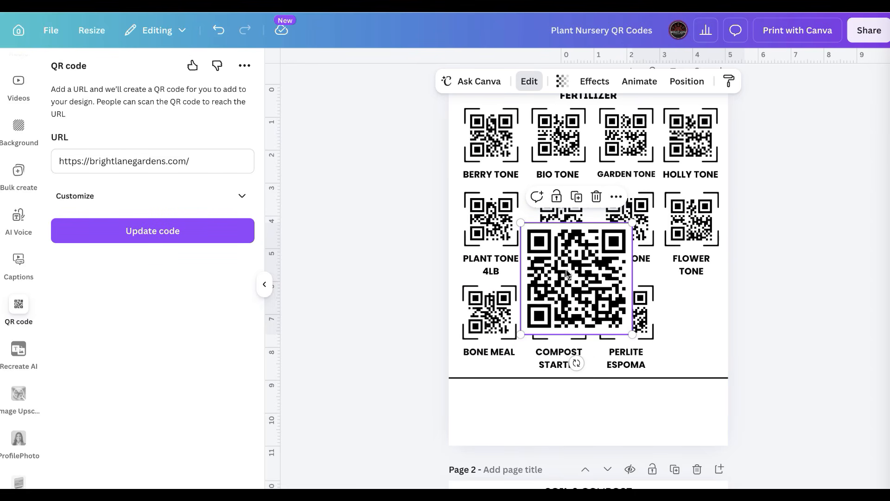
pyautogui.moveTo(633, 222); pyautogui.dragTo(495, 404)
pyautogui.click(556, 411)
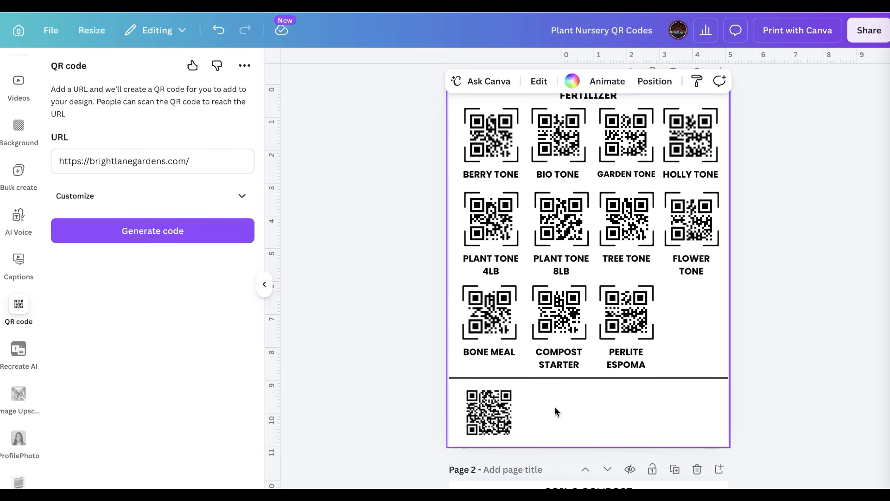
pyautogui.click(494, 409)
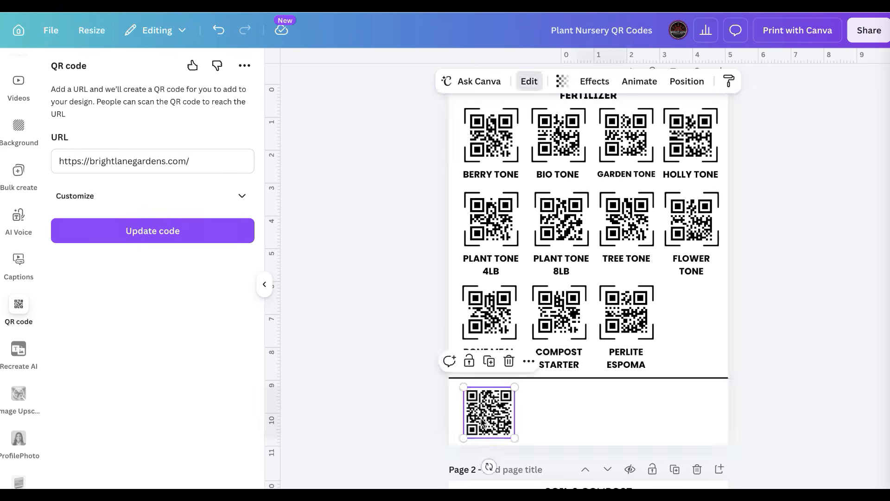
# Replace the bottom QR code's URL with 12345678 and update the code.
pyautogui.tripleClick(165, 157)
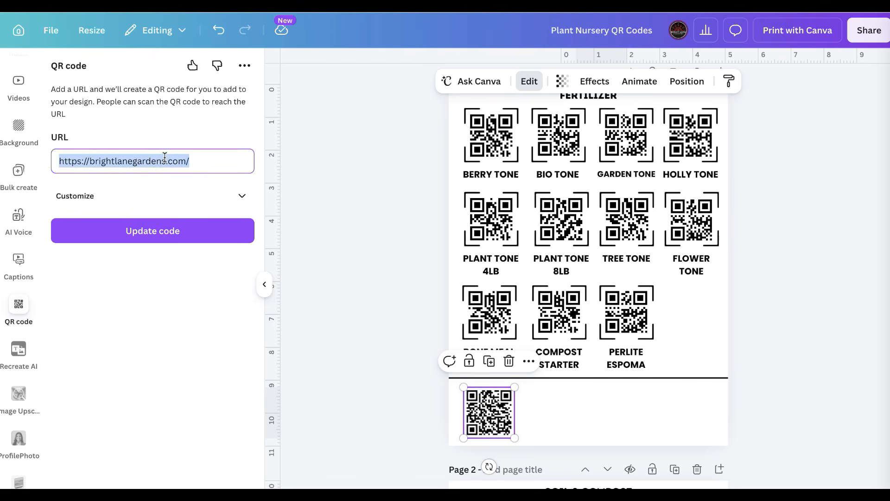
pyautogui.press('BackSpace')
pyautogui.write('12345678')
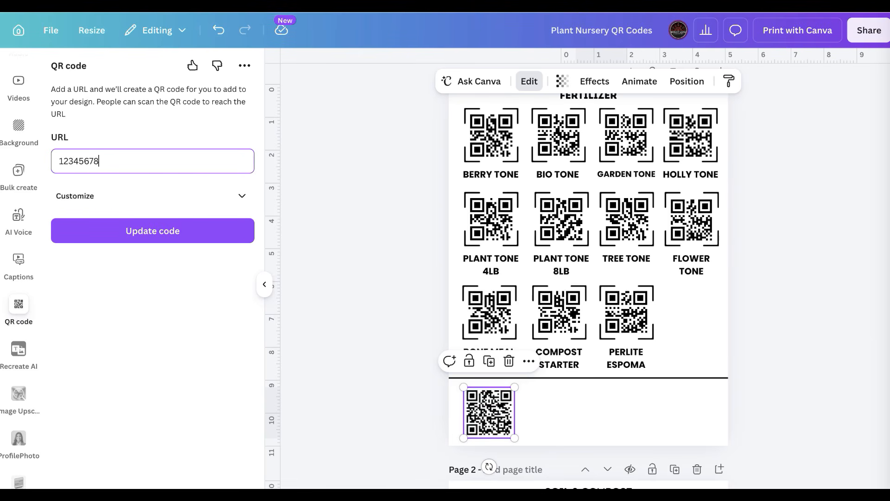
pyautogui.click(150, 236)
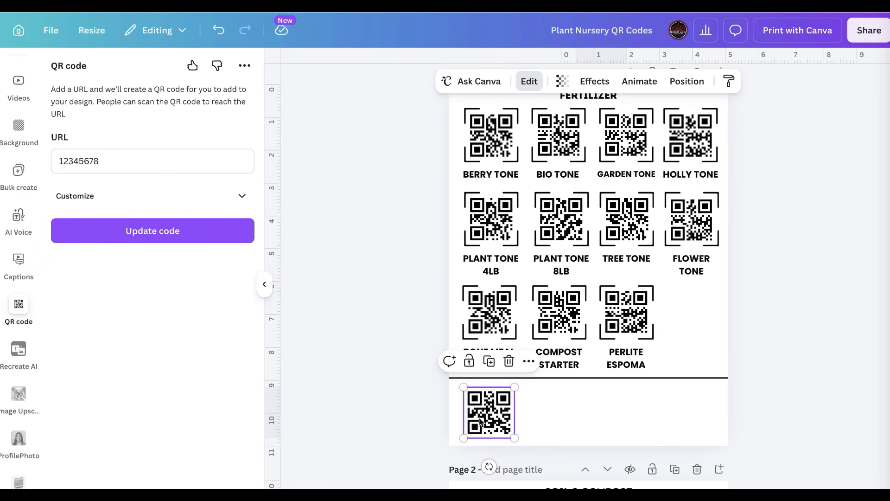
# Generate a 87654321 QR code and place it beside the first, resized to 1.7 x 1.7.
pyautogui.click(538, 414)
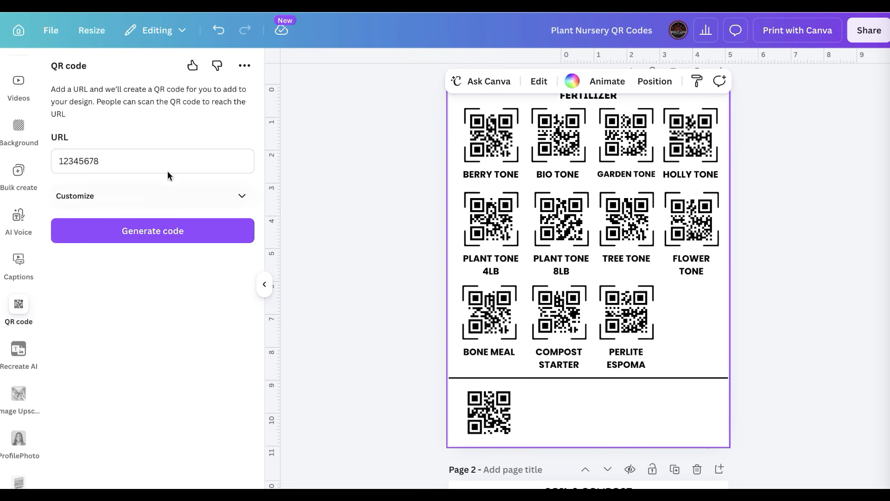
pyautogui.click(156, 162)
pyautogui.doubleClick(102, 161)
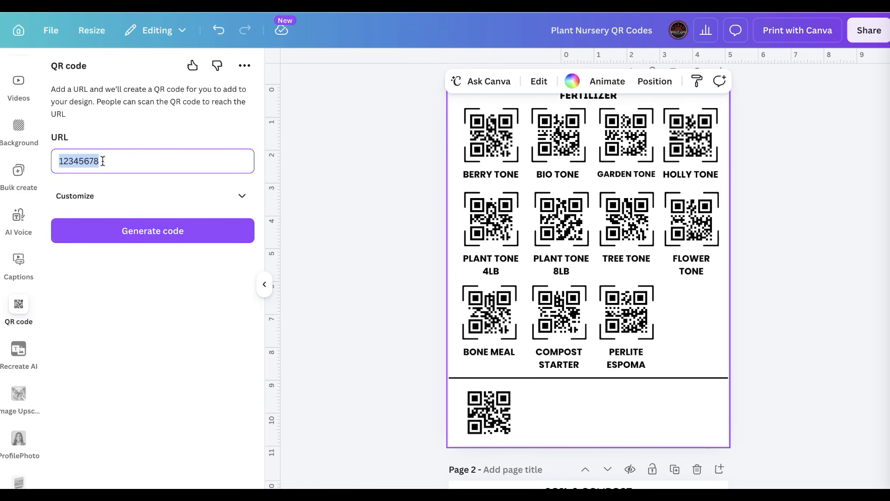
pyautogui.write('8765')
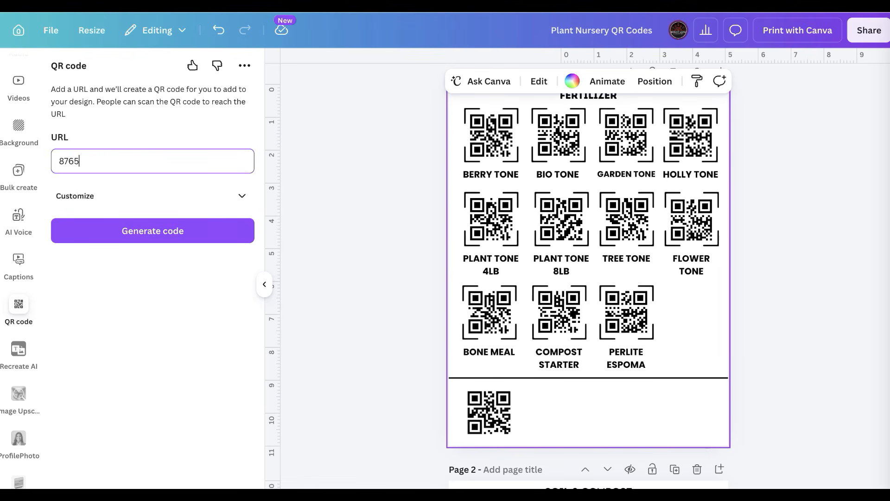
pyautogui.write('4321')
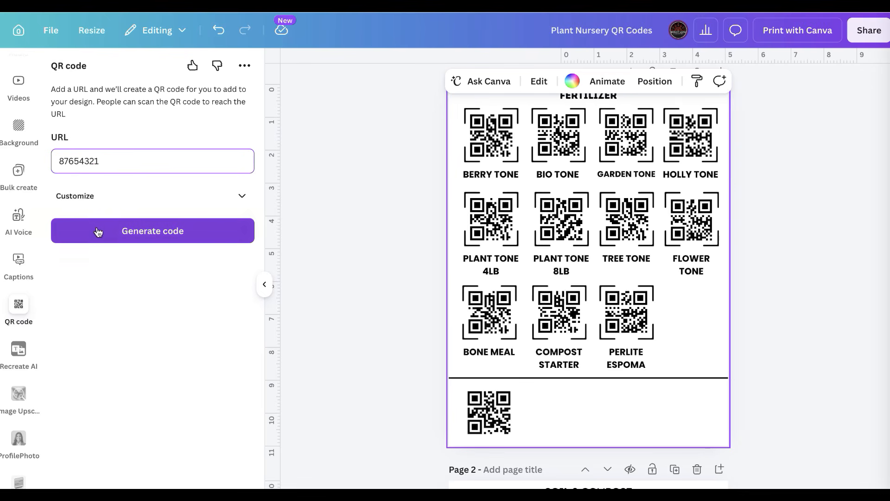
pyautogui.click(153, 230)
pyautogui.moveTo(562, 239); pyautogui.dragTo(550, 361)
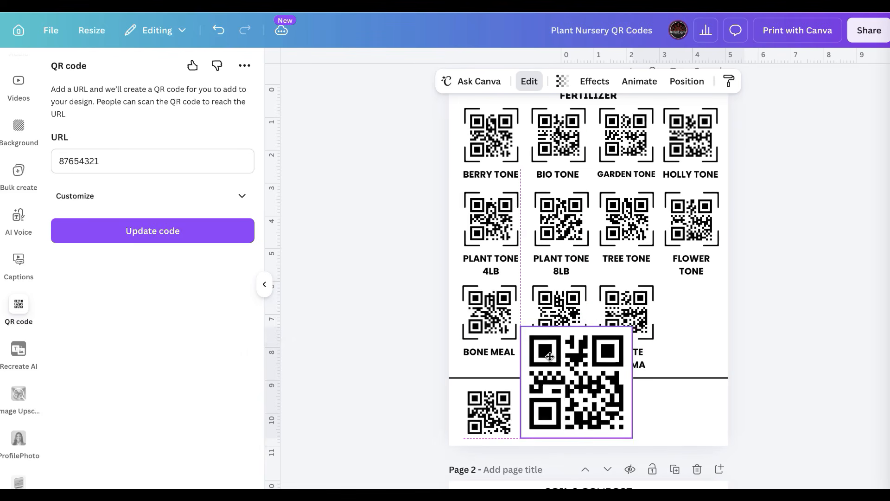
pyautogui.moveTo(632, 332); pyautogui.dragTo(577, 378)
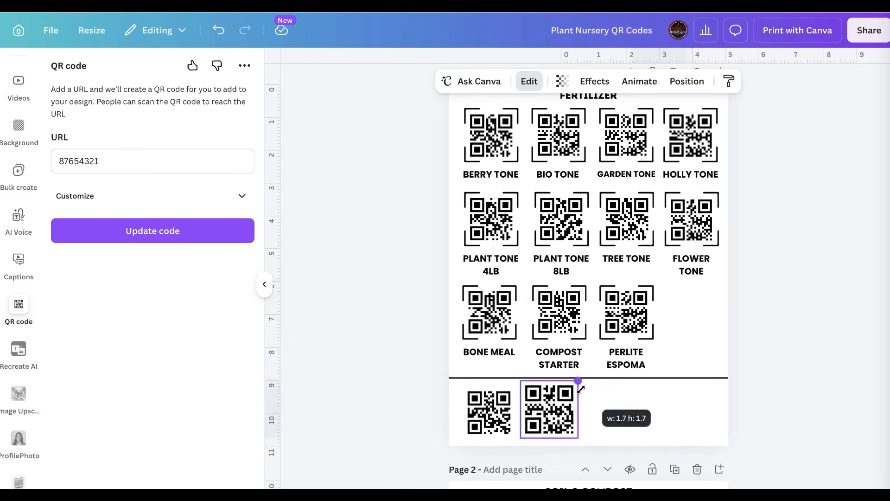